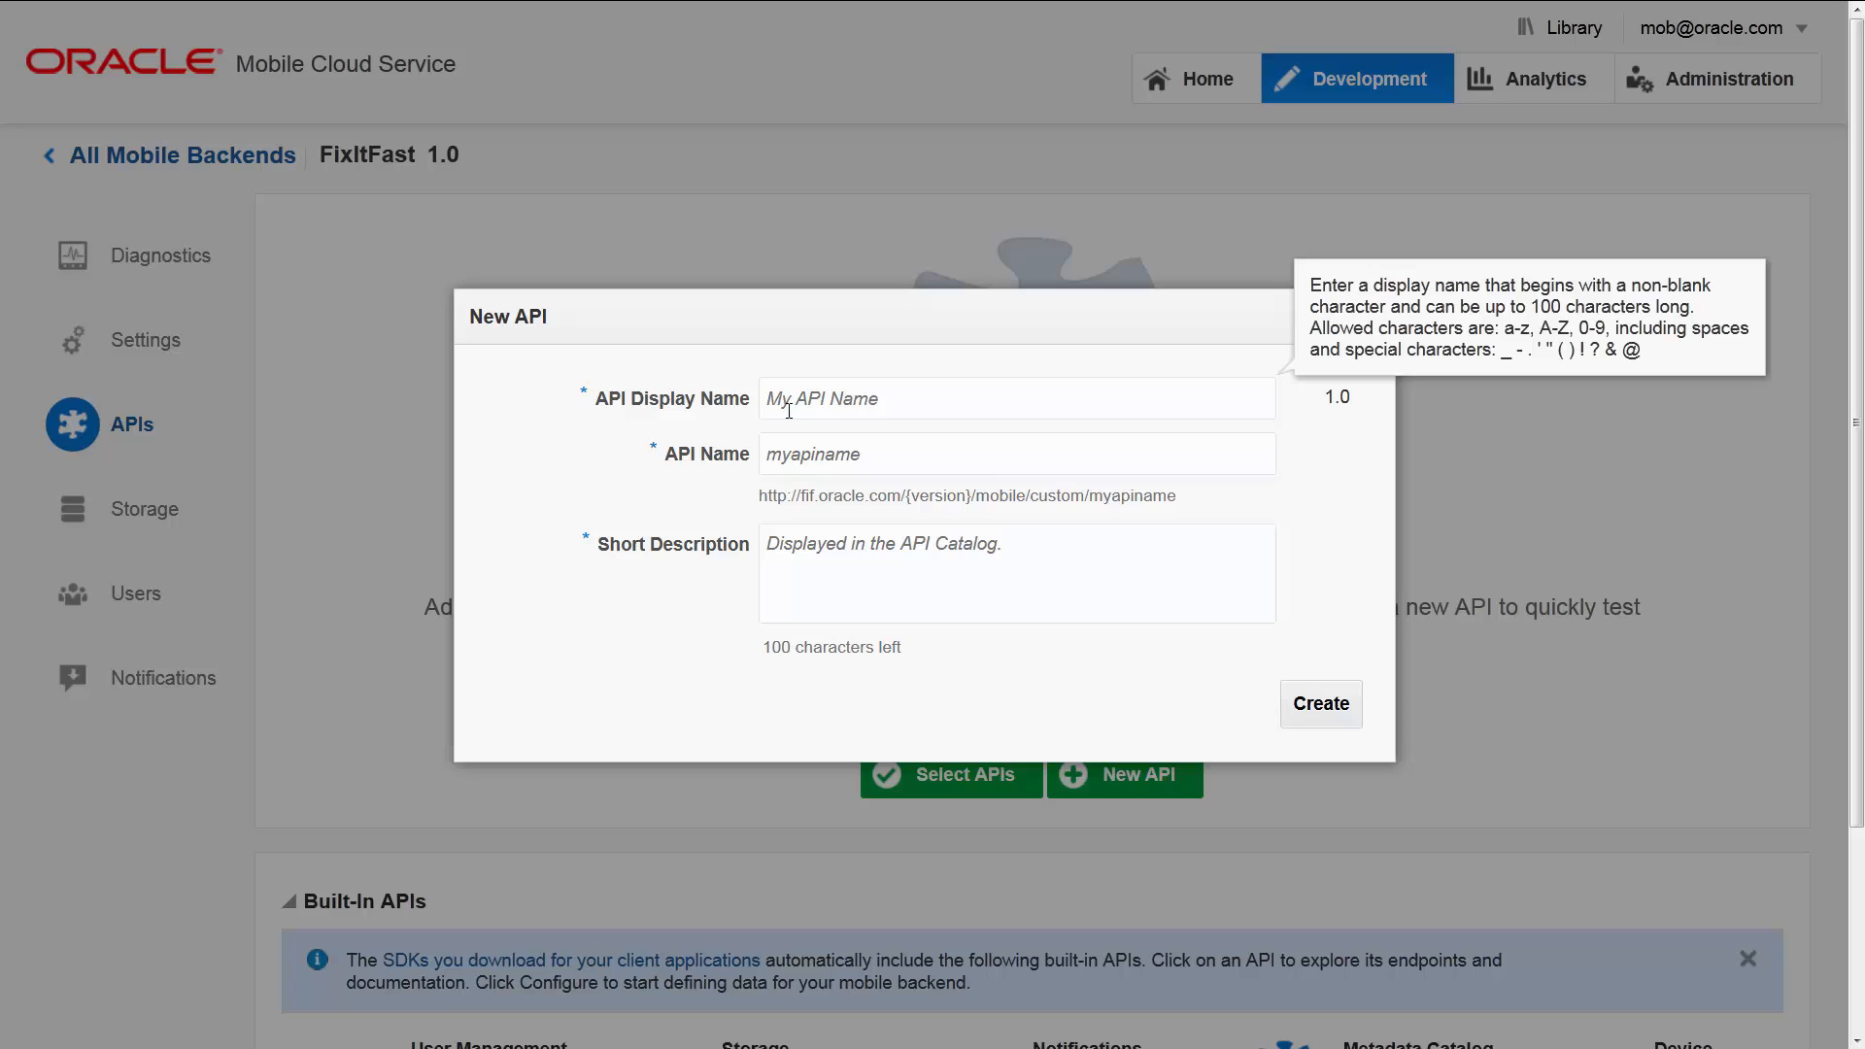
Create the new API with display name "FixItFast Incident Report", API name "incidentreport" and short description "API for the Fix It Fast Technician app".
type("FixItFast incident Report")
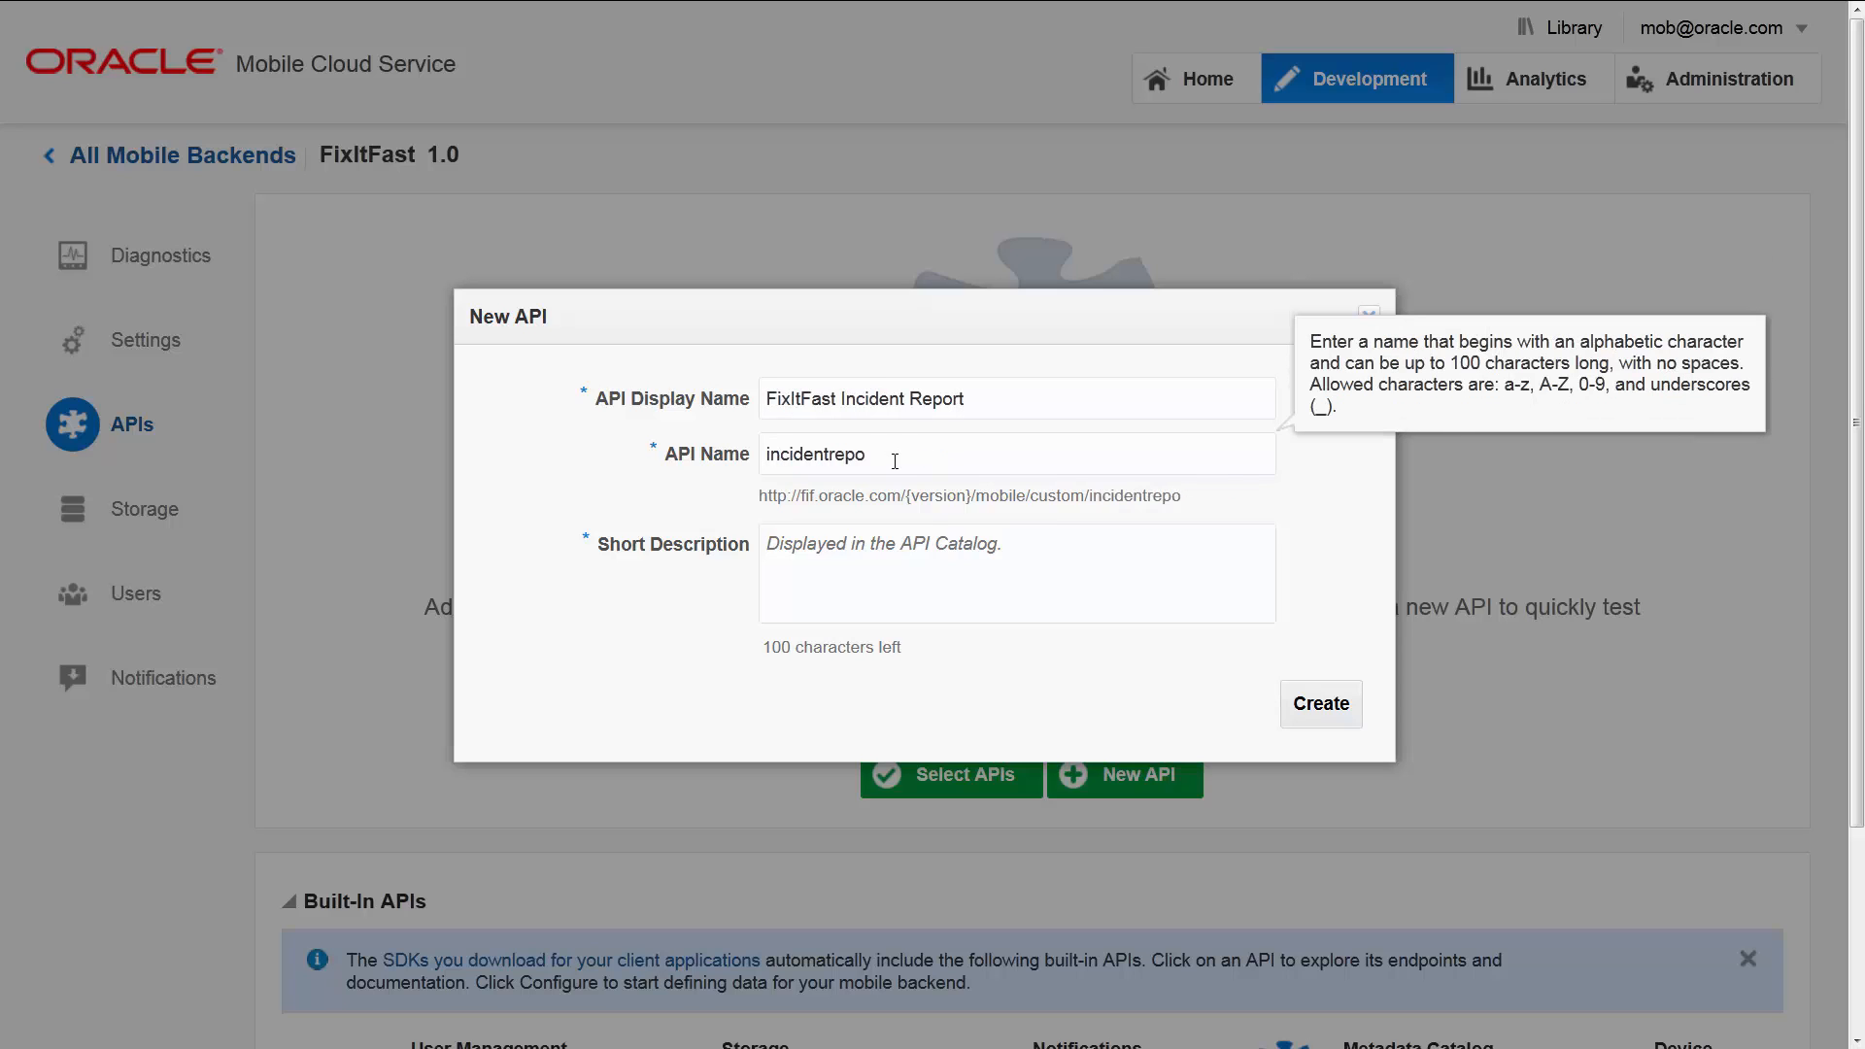
type("rt")
left_click(887, 544)
type("API for the Fix it Fast Technician a")
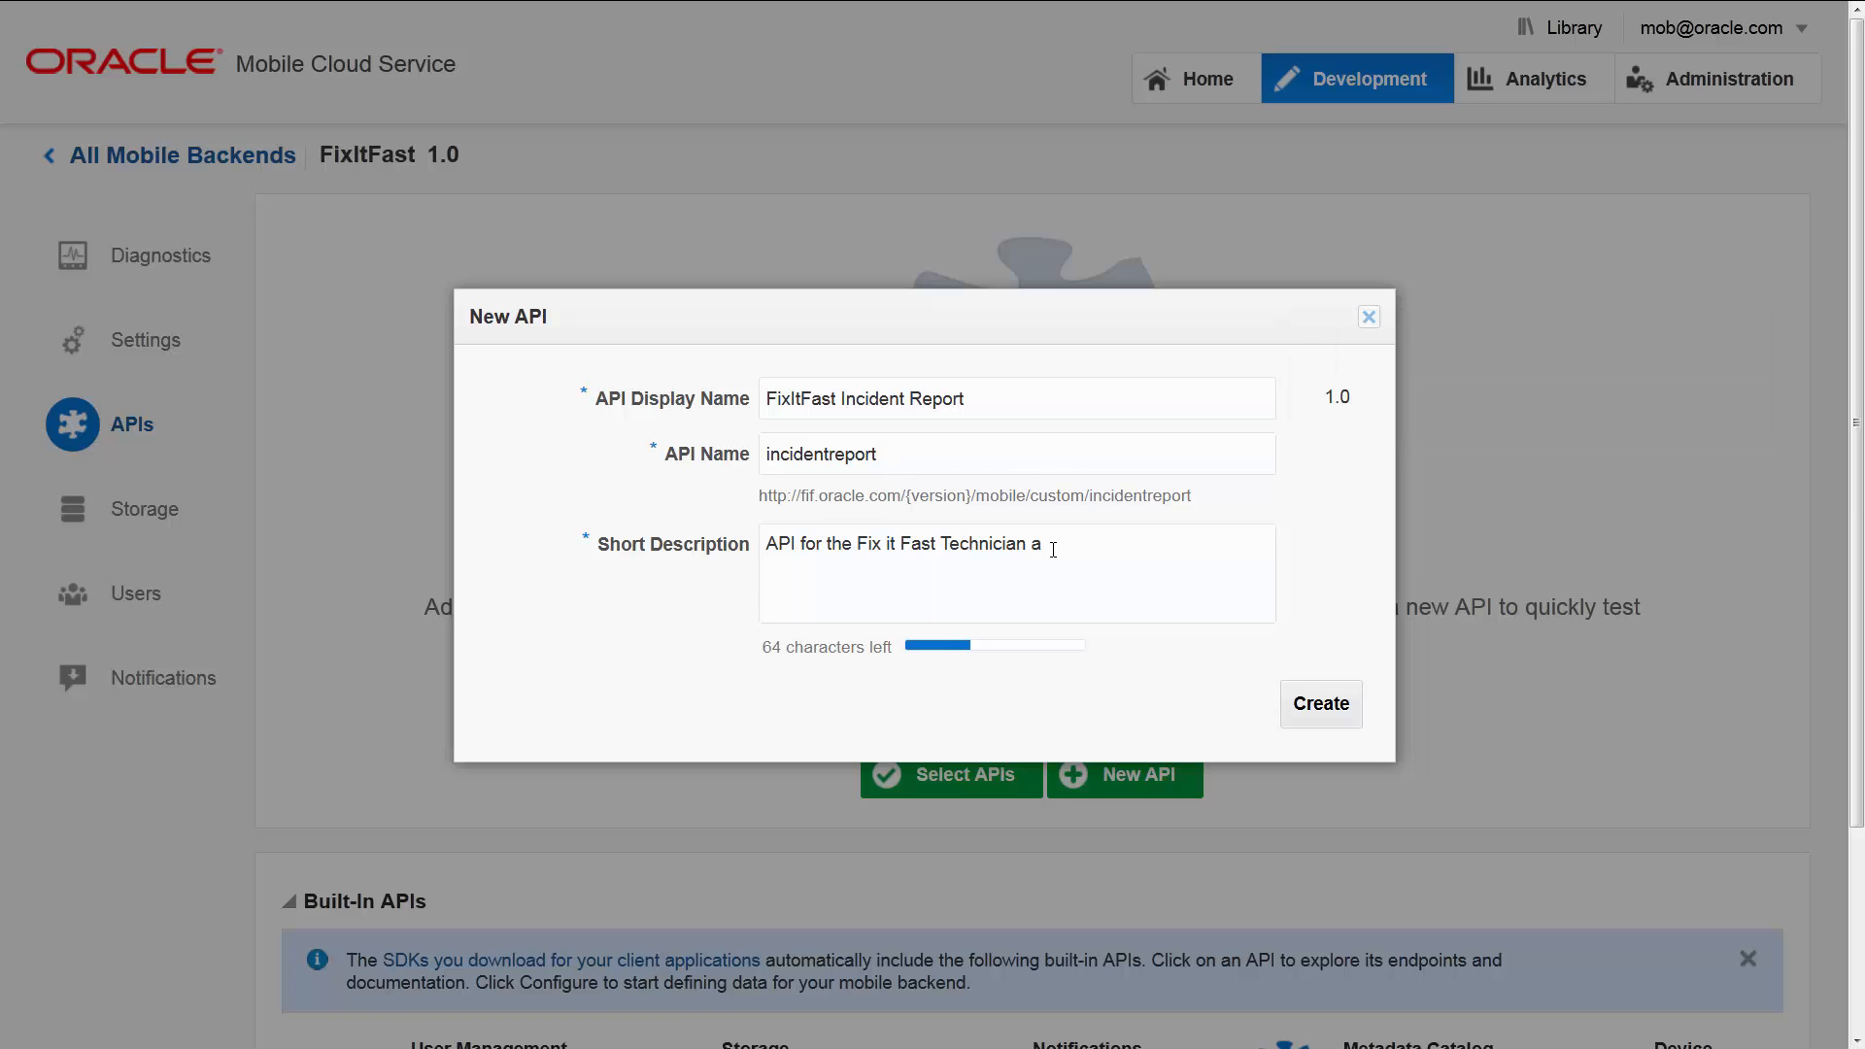
type("pp")
left_click(1320, 725)
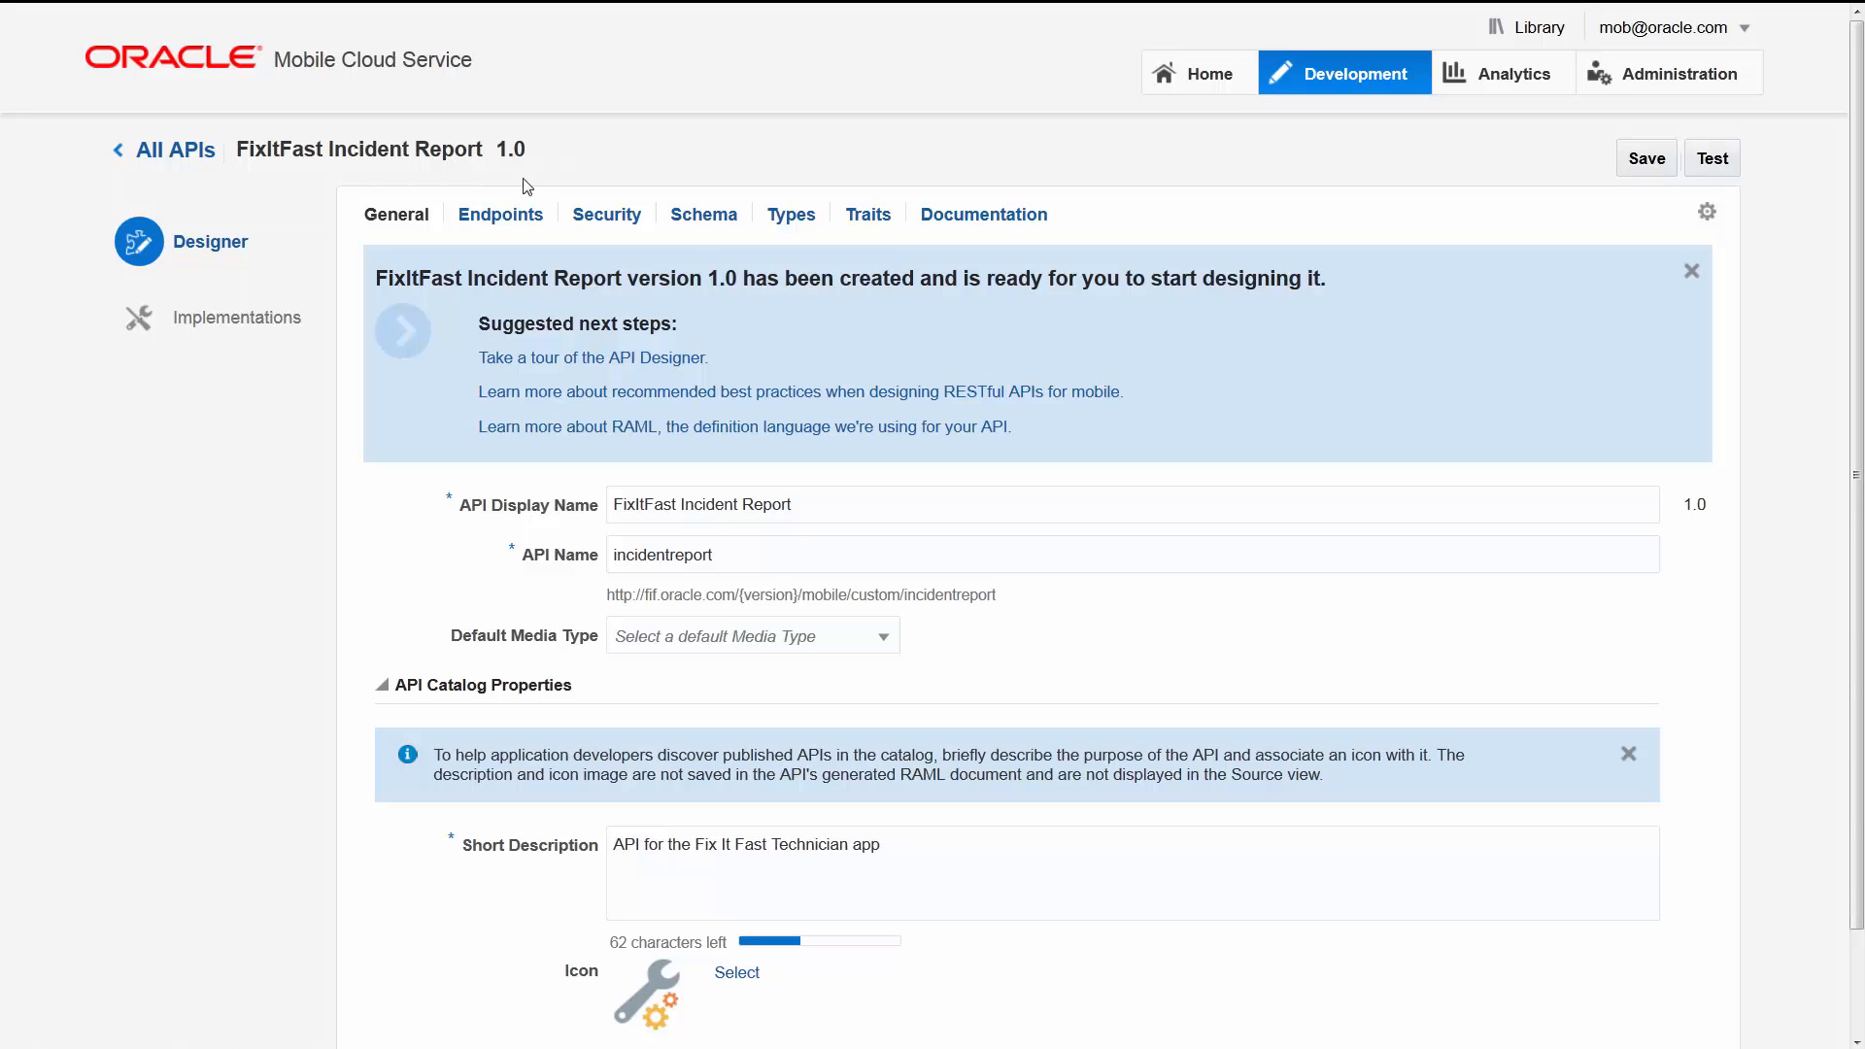
Add an API resource with the path "incidents" and the display name "Incidents".
left_click(502, 216)
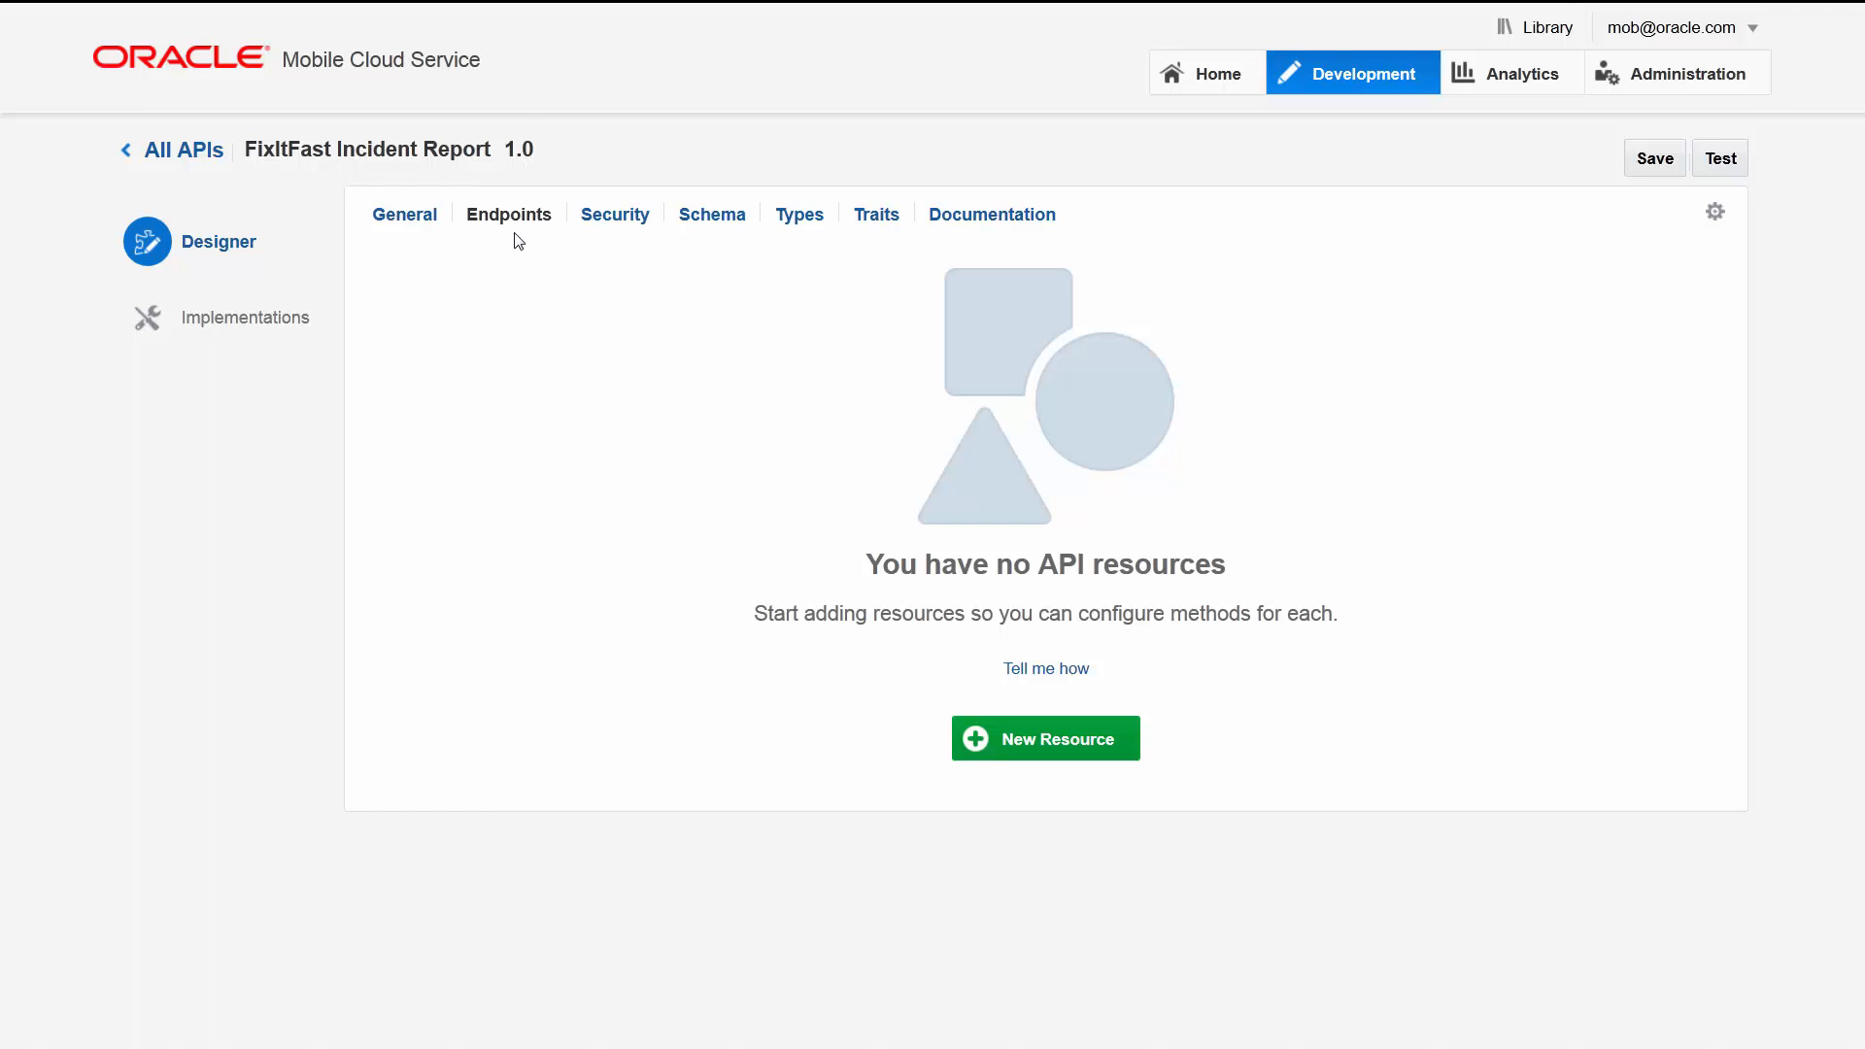
left_click(1013, 761)
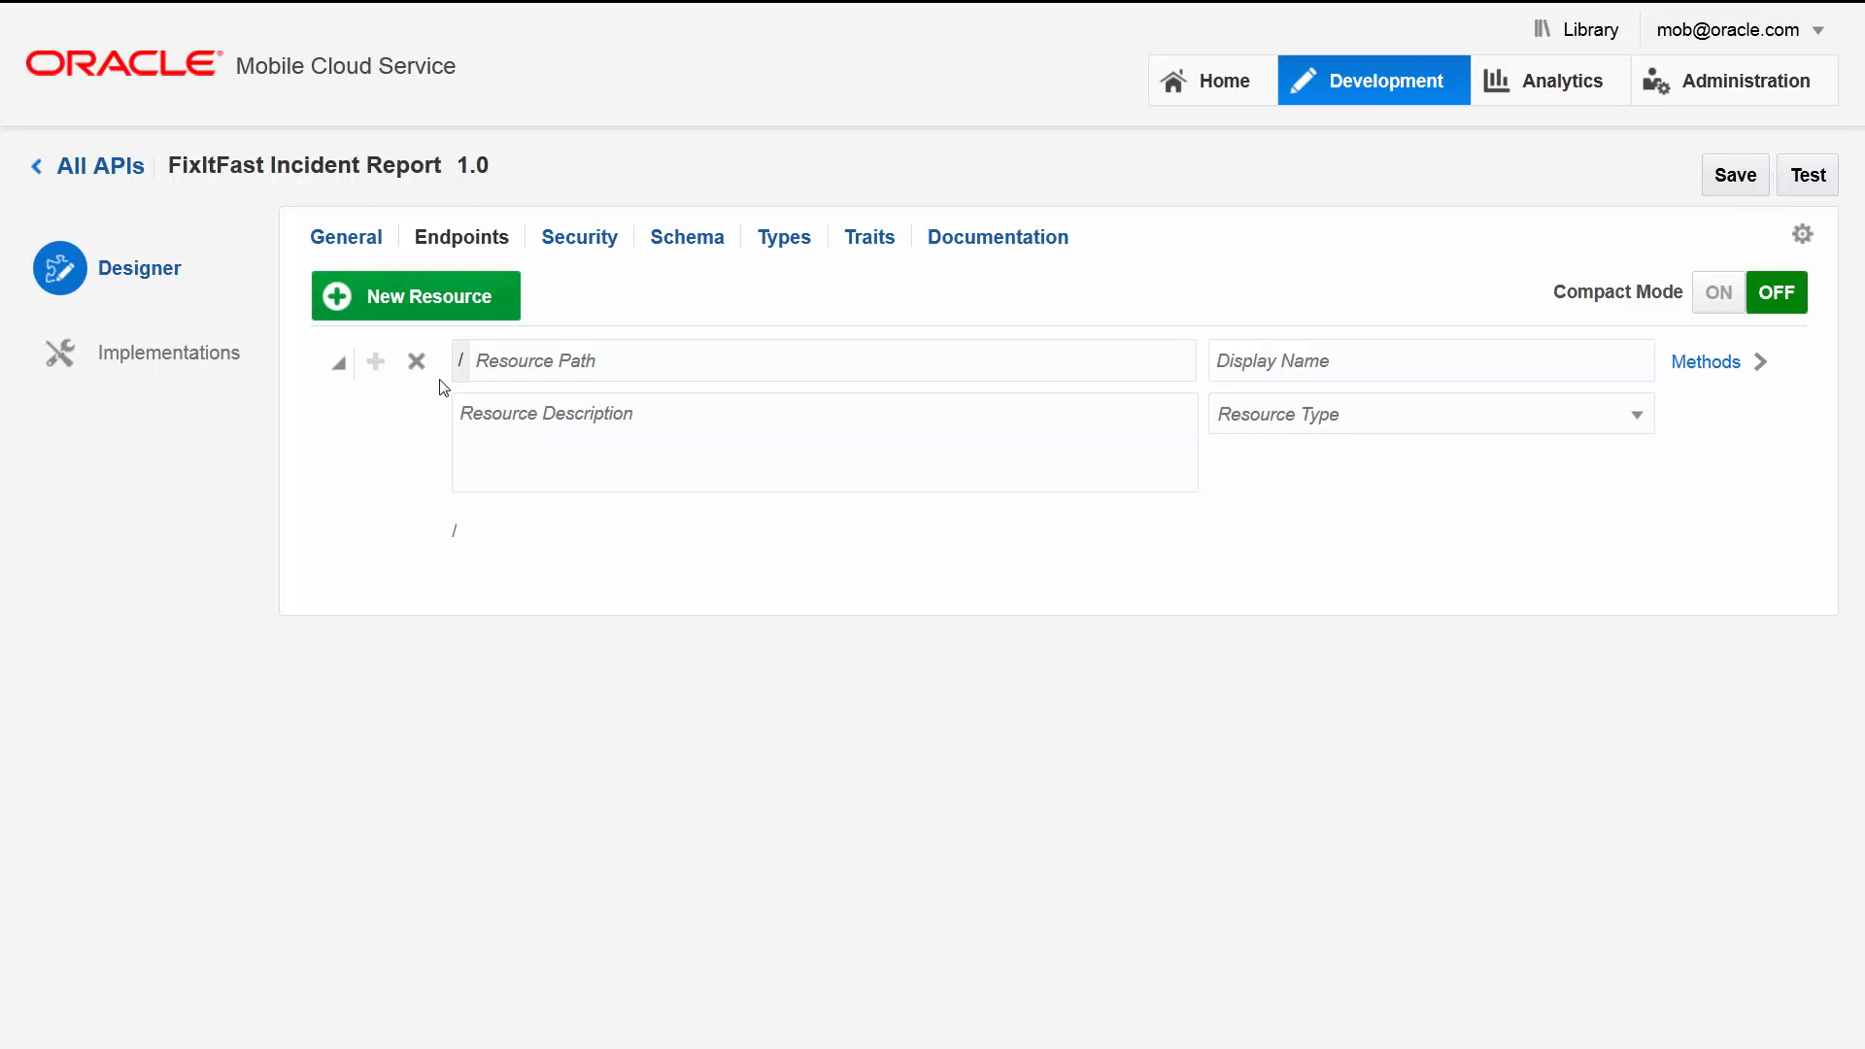
type("incidents")
key("Tab")
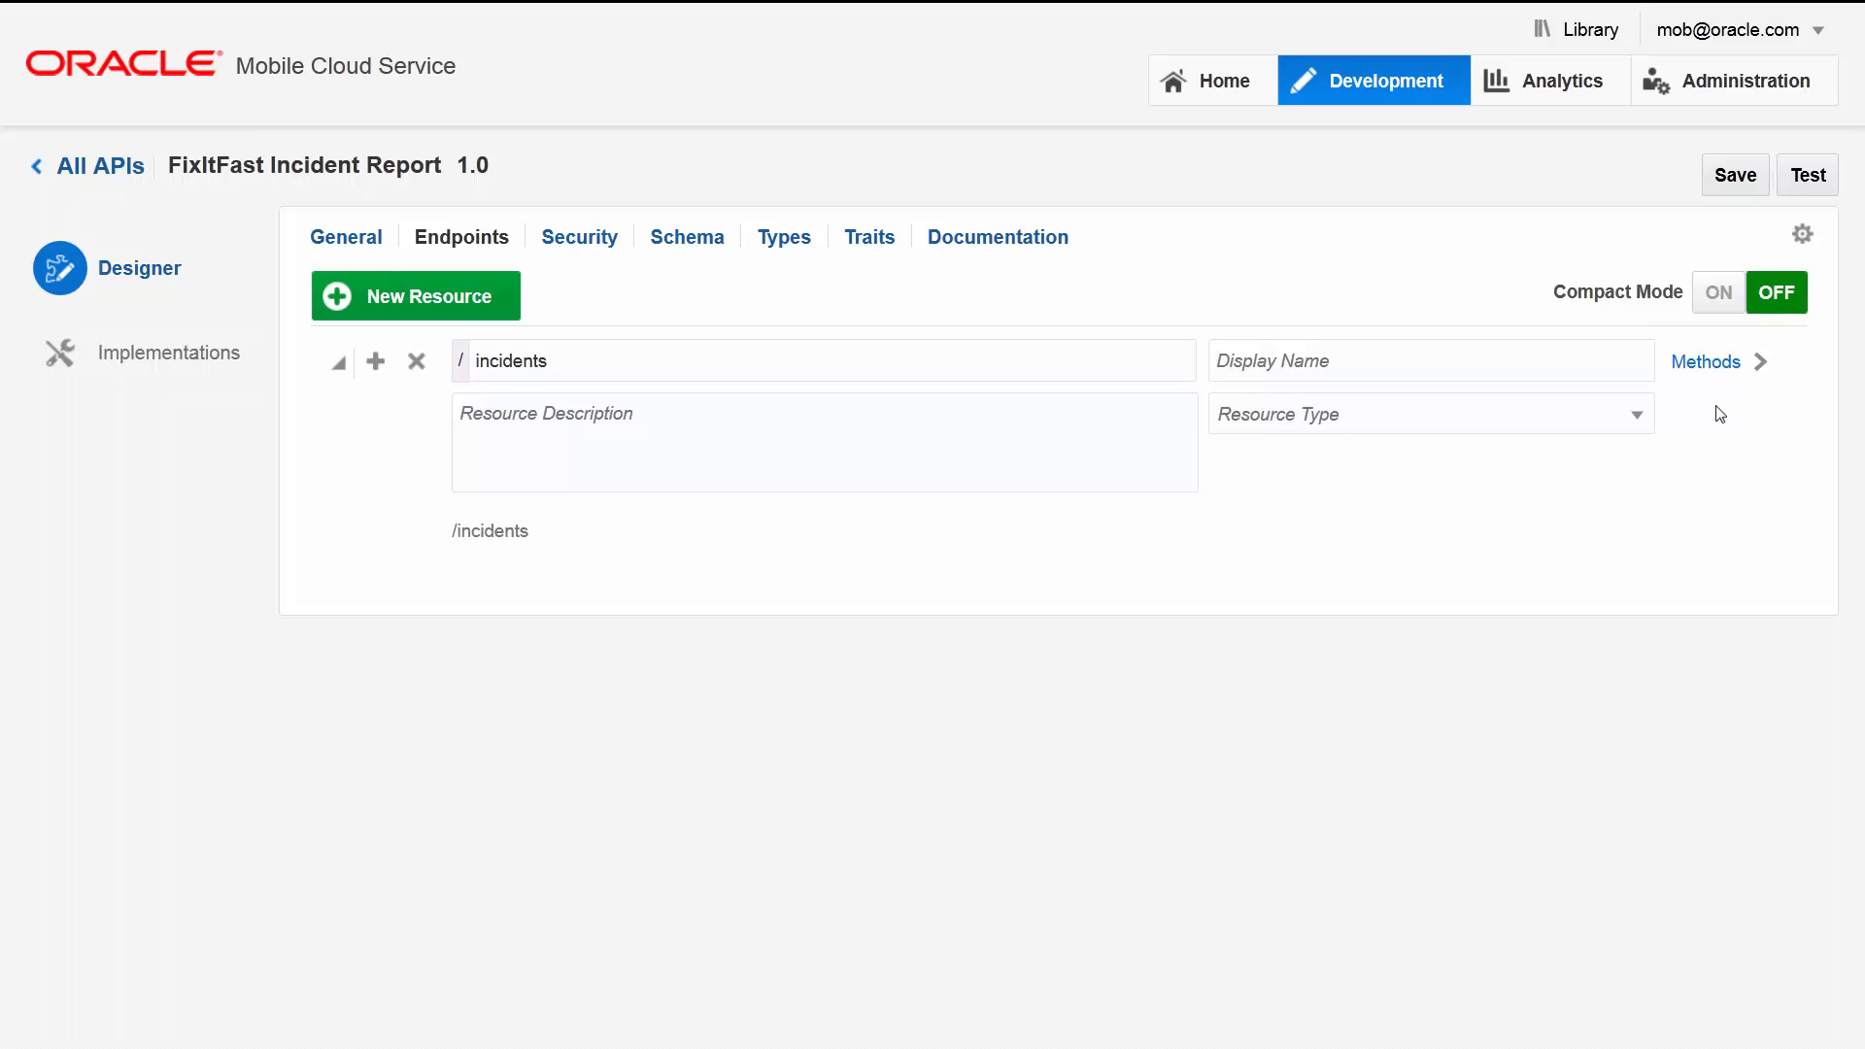
type("Incidents")
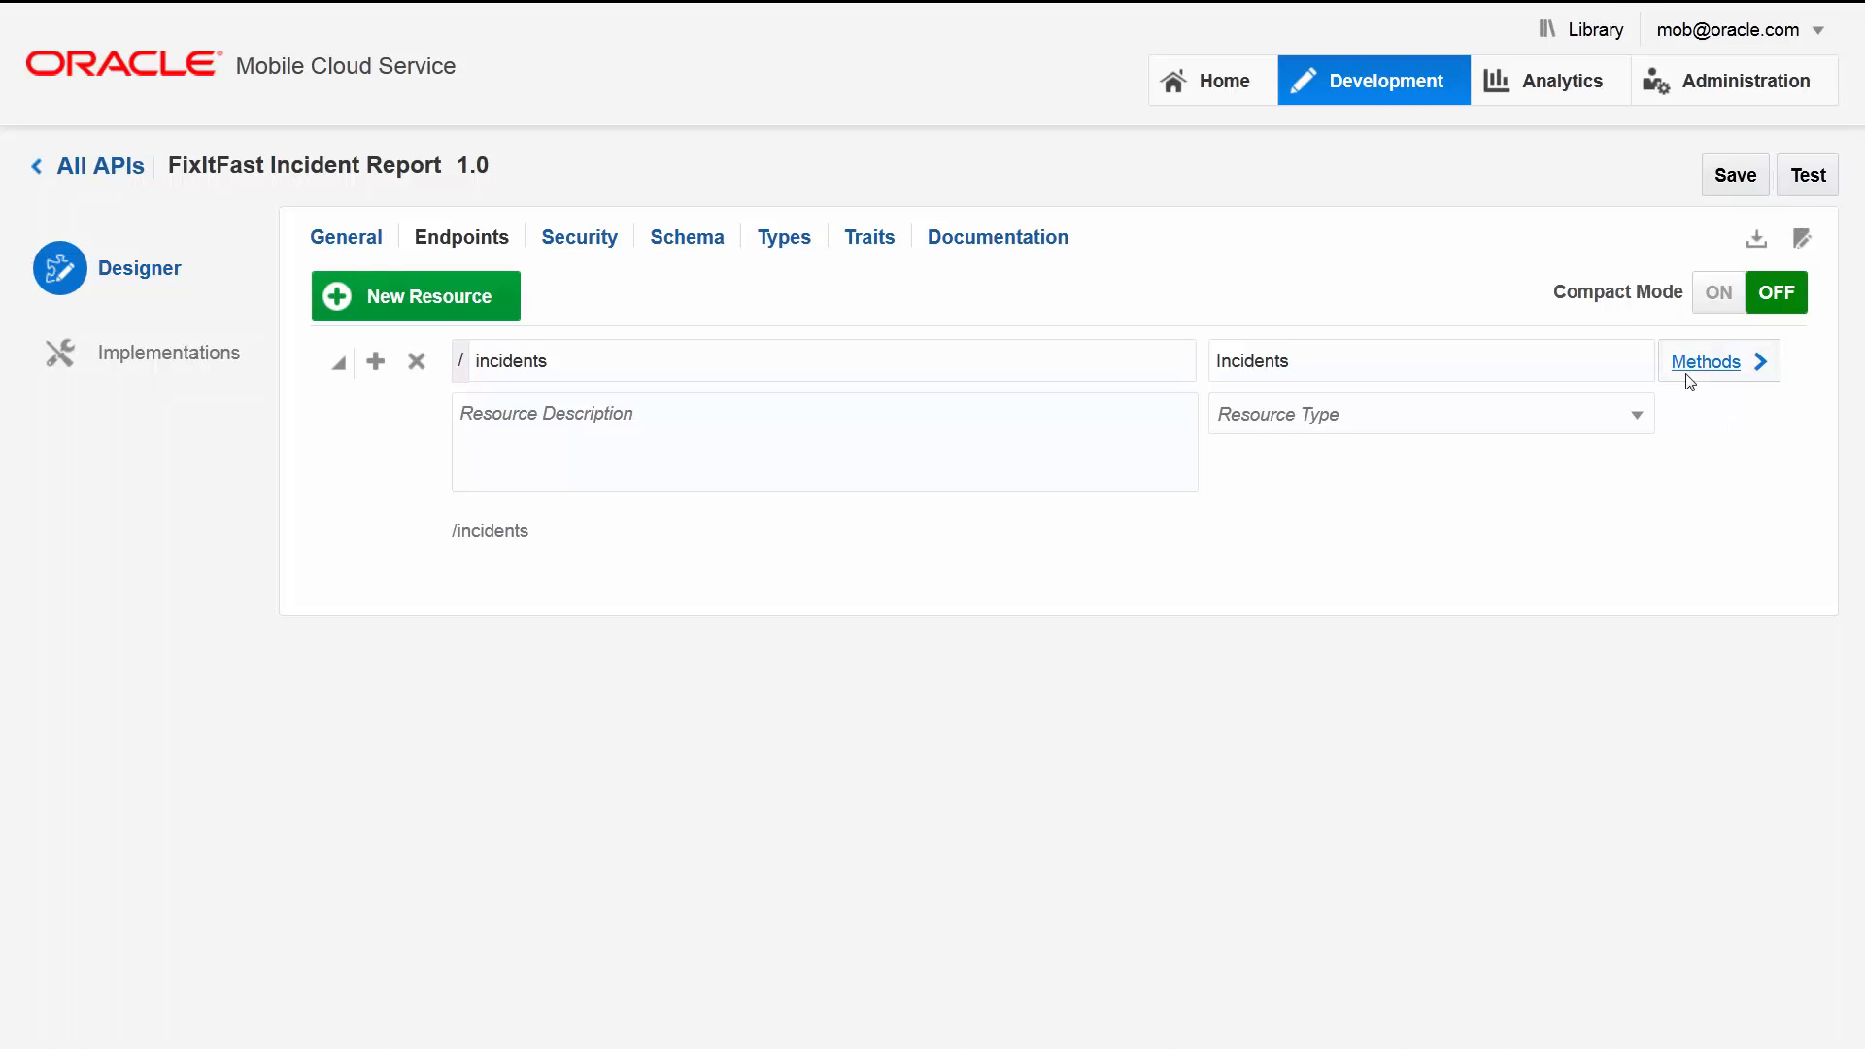
Add a GET method to the /incidents resource and save the API.
left_click(1693, 373)
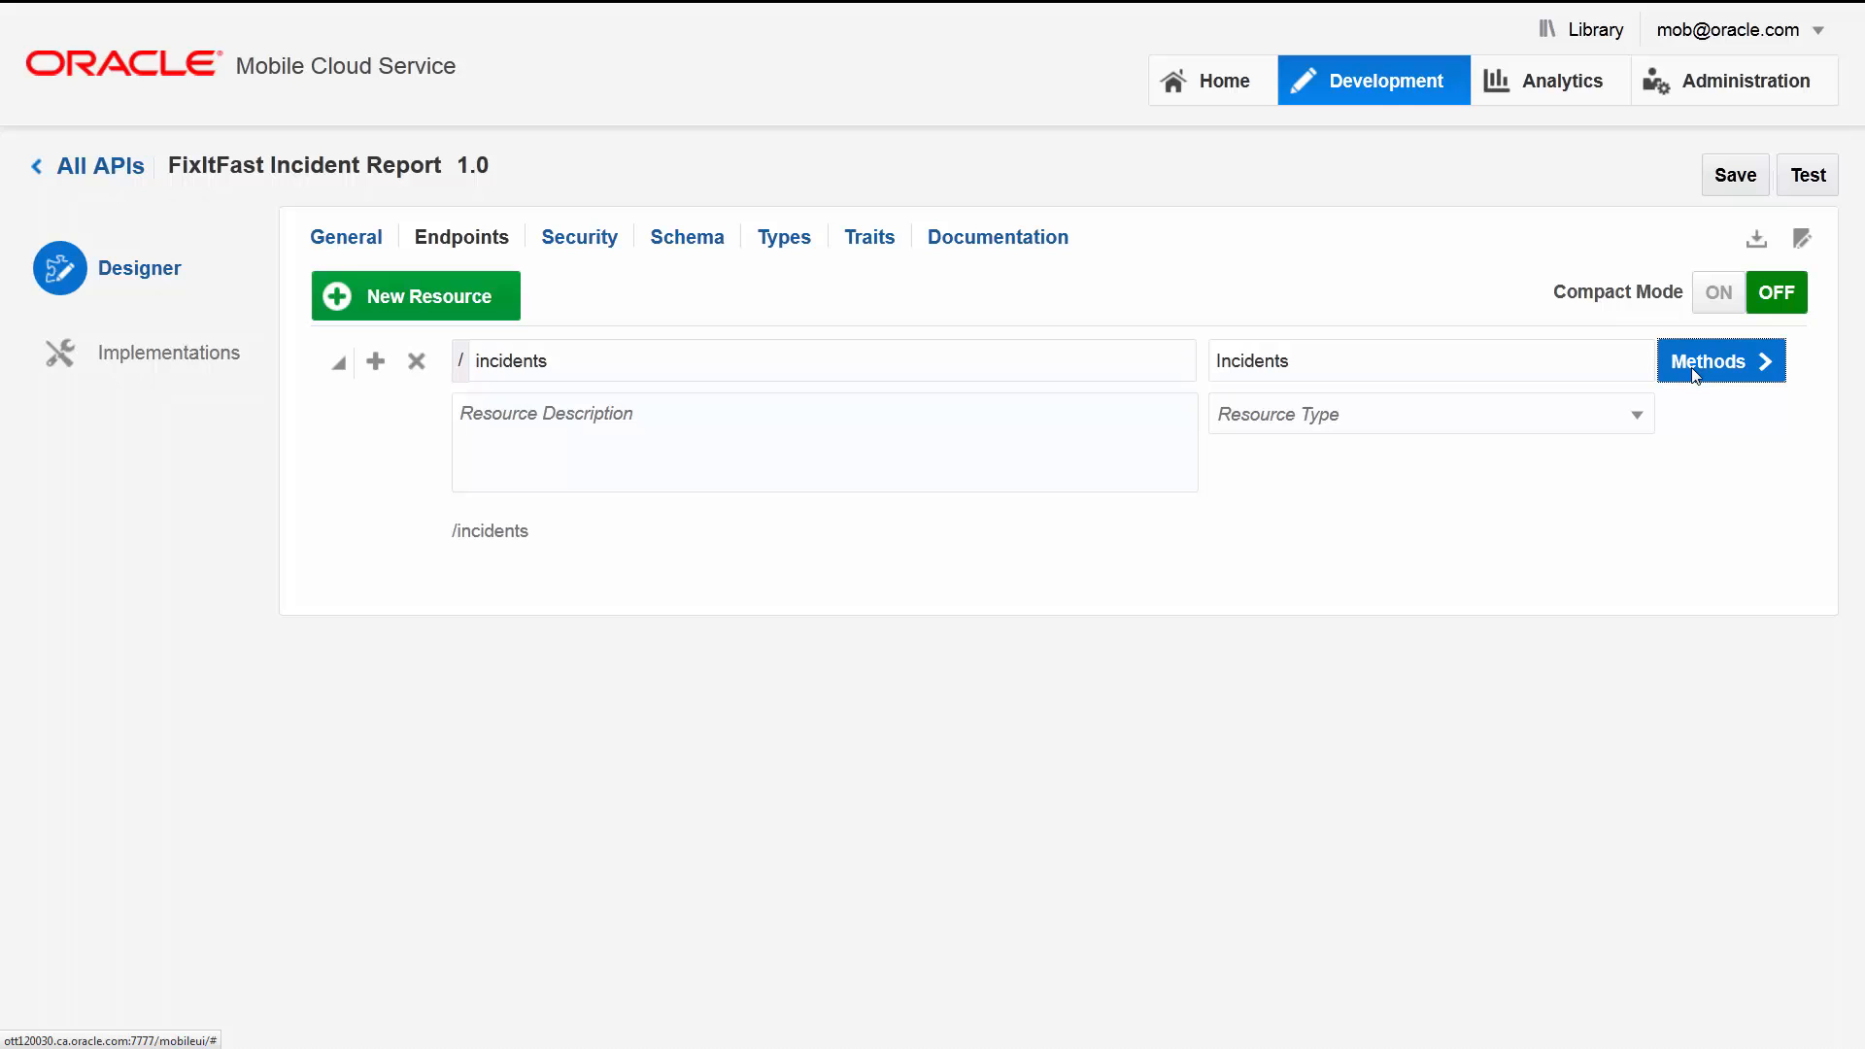
left_click(524, 300)
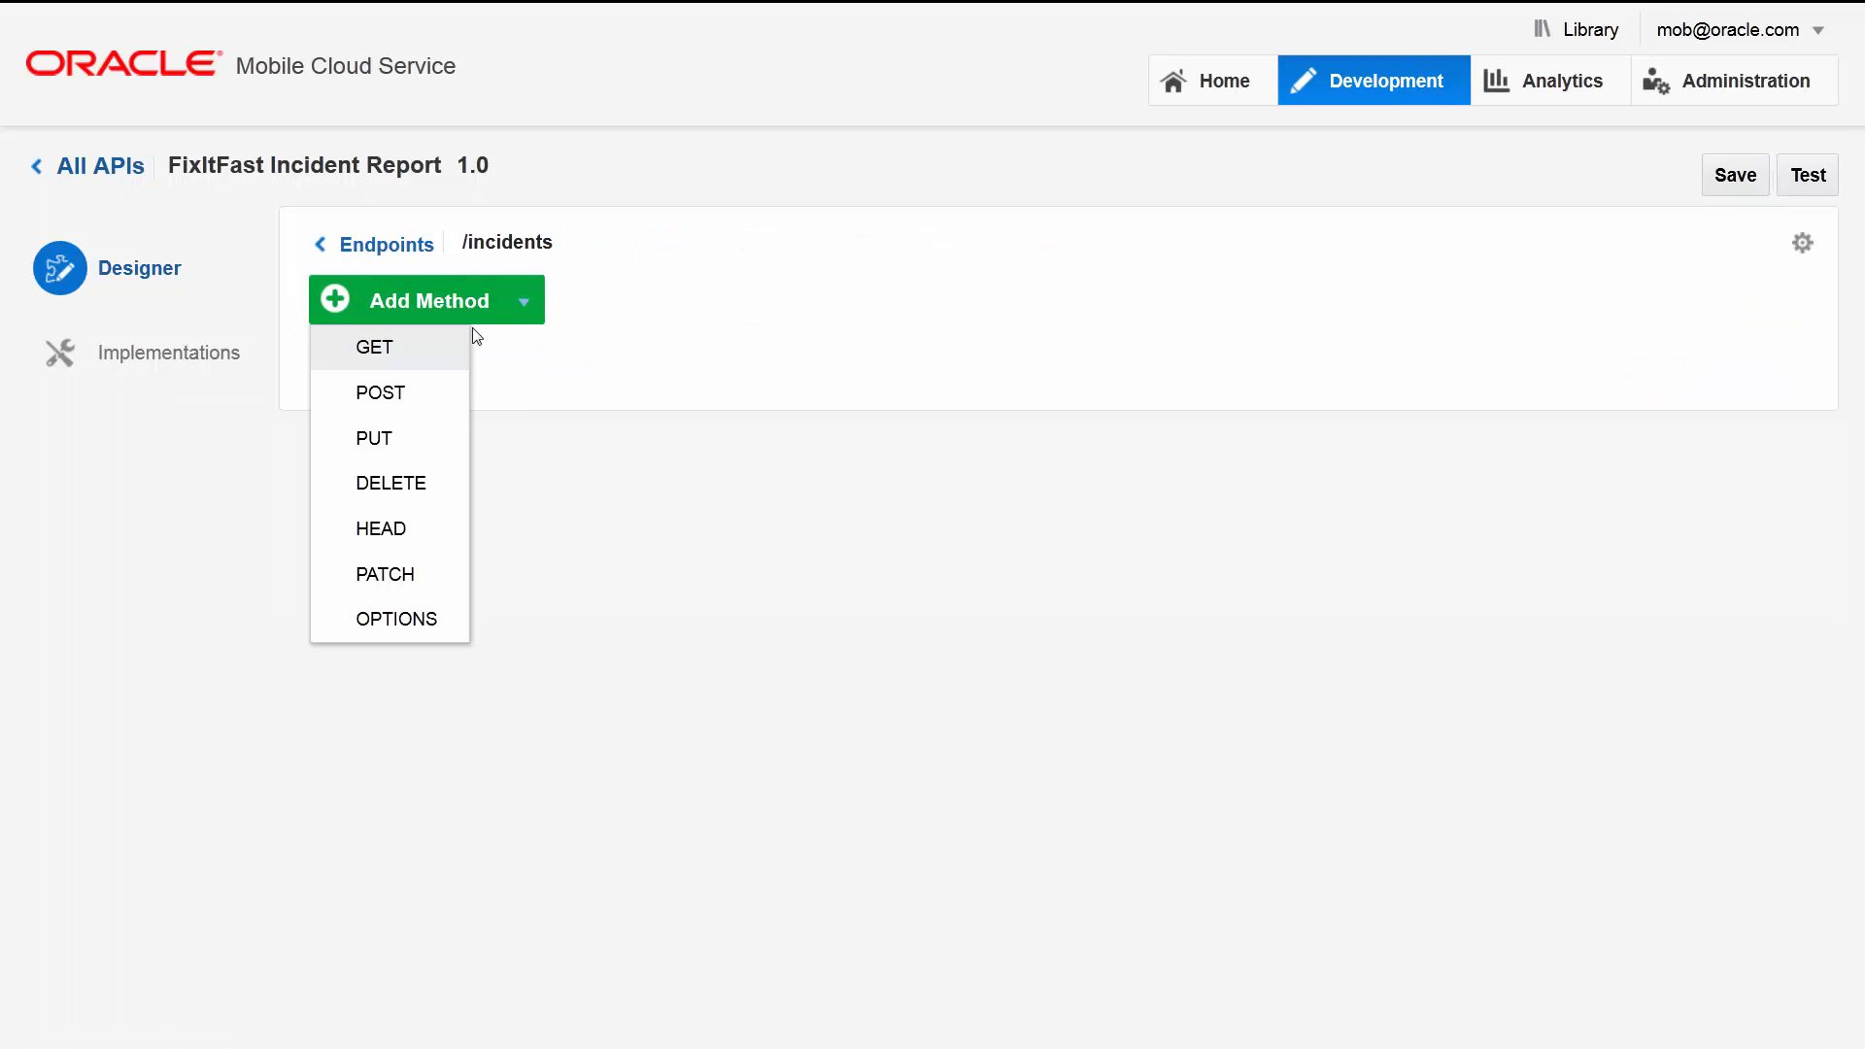
left_click(424, 361)
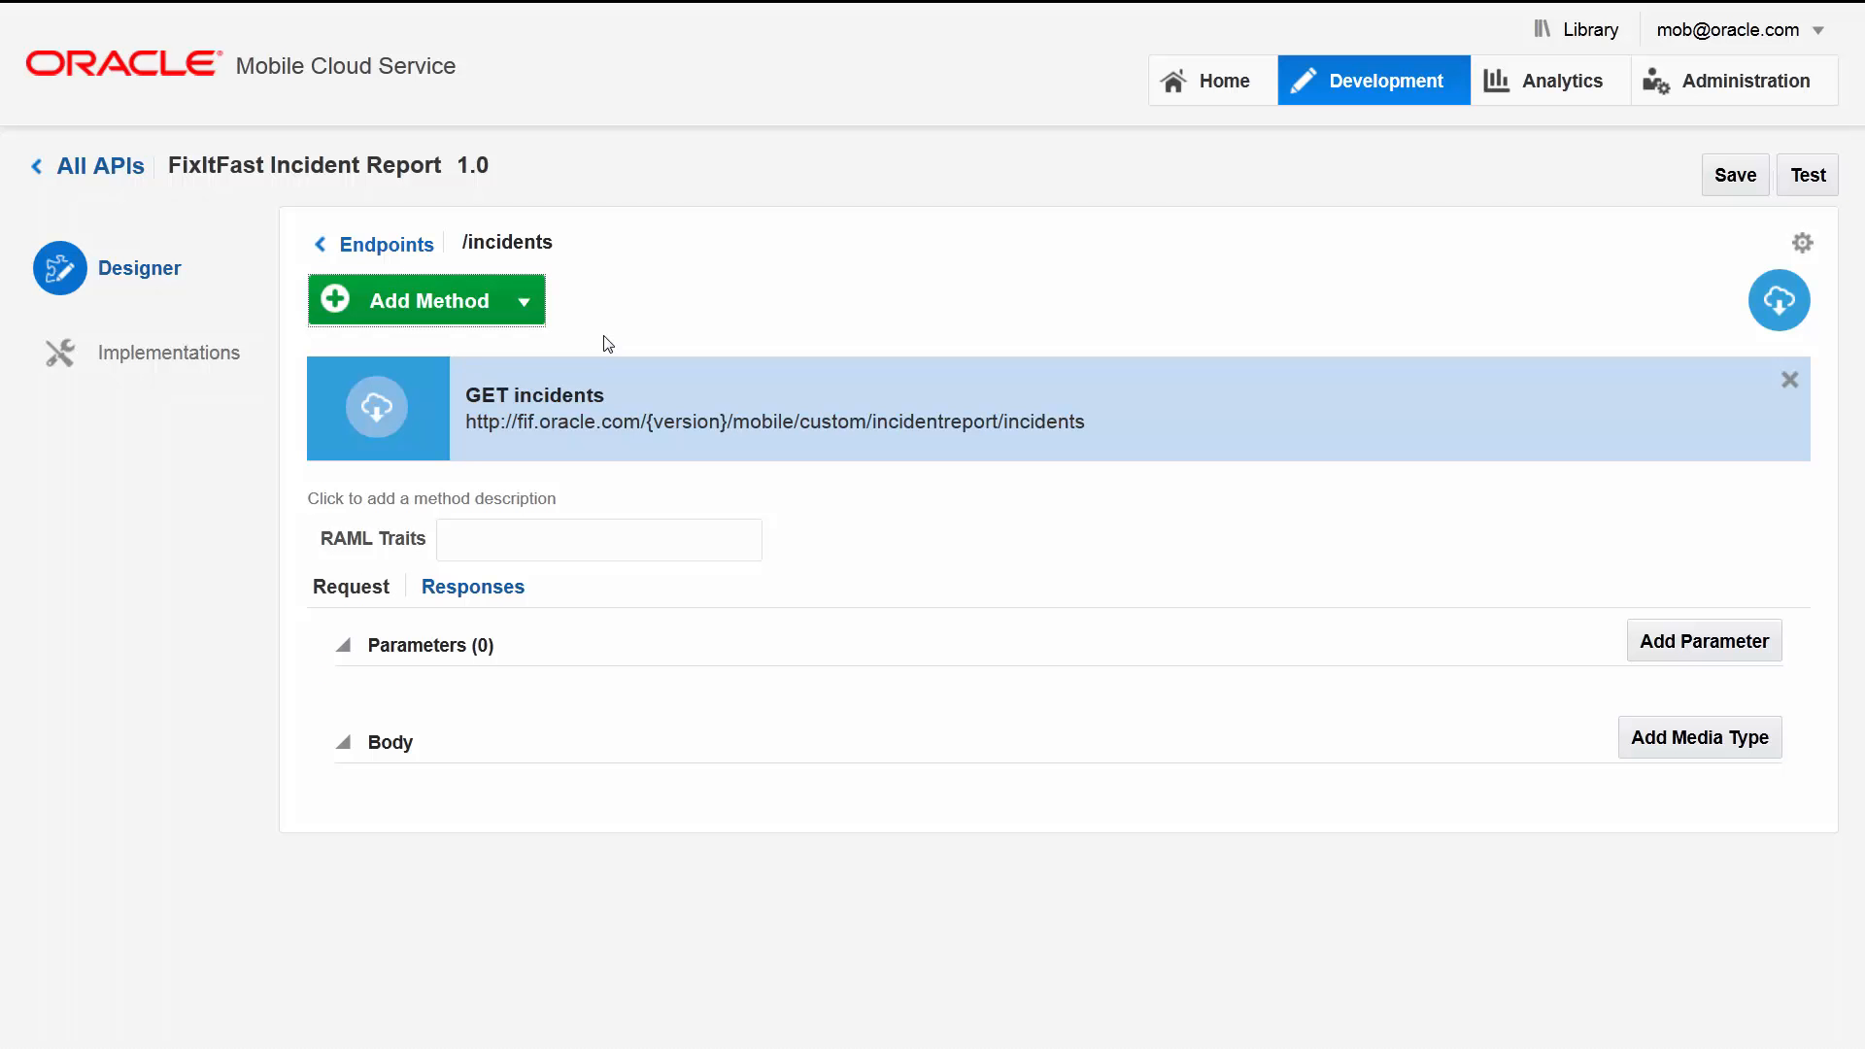
left_click(1735, 179)
Add a nested resource under /incidents with the path "{id}" and the display name "ID".
left_click(416, 249)
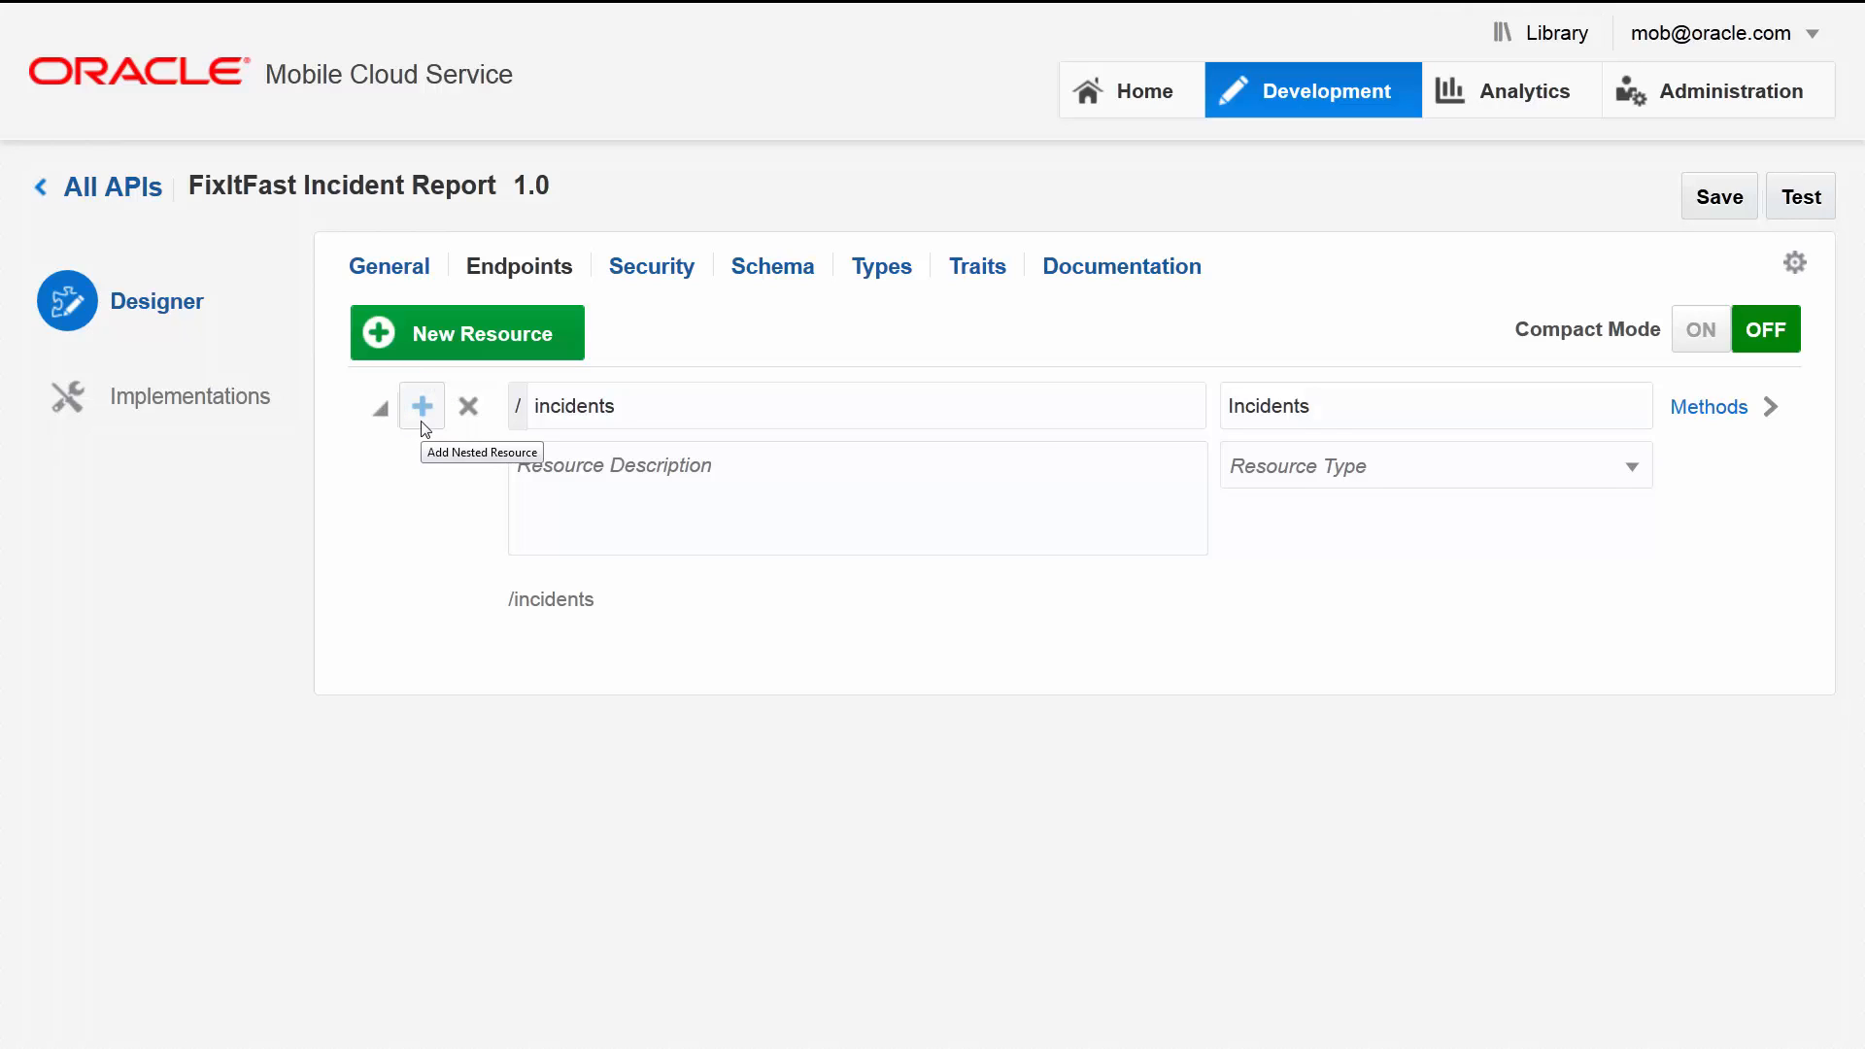
left_click(423, 408)
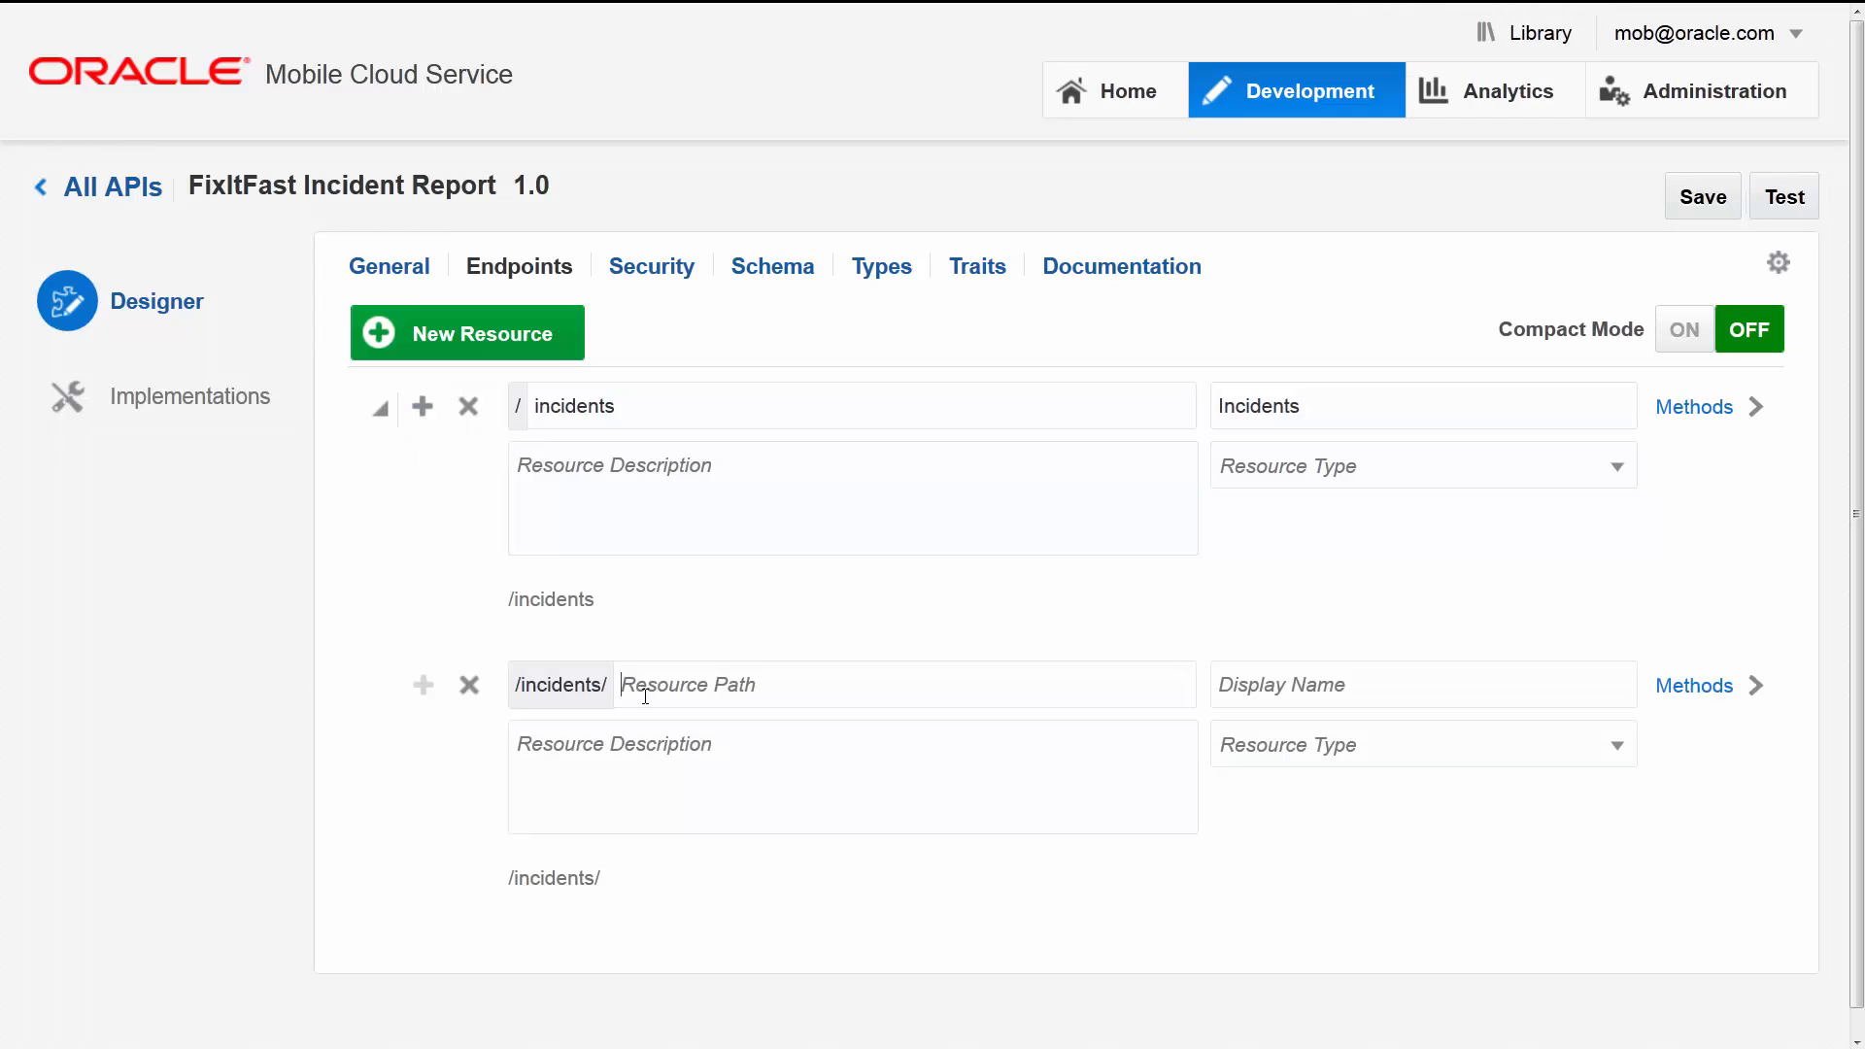
type("{id}")
left_click(1223, 684)
type("ID")
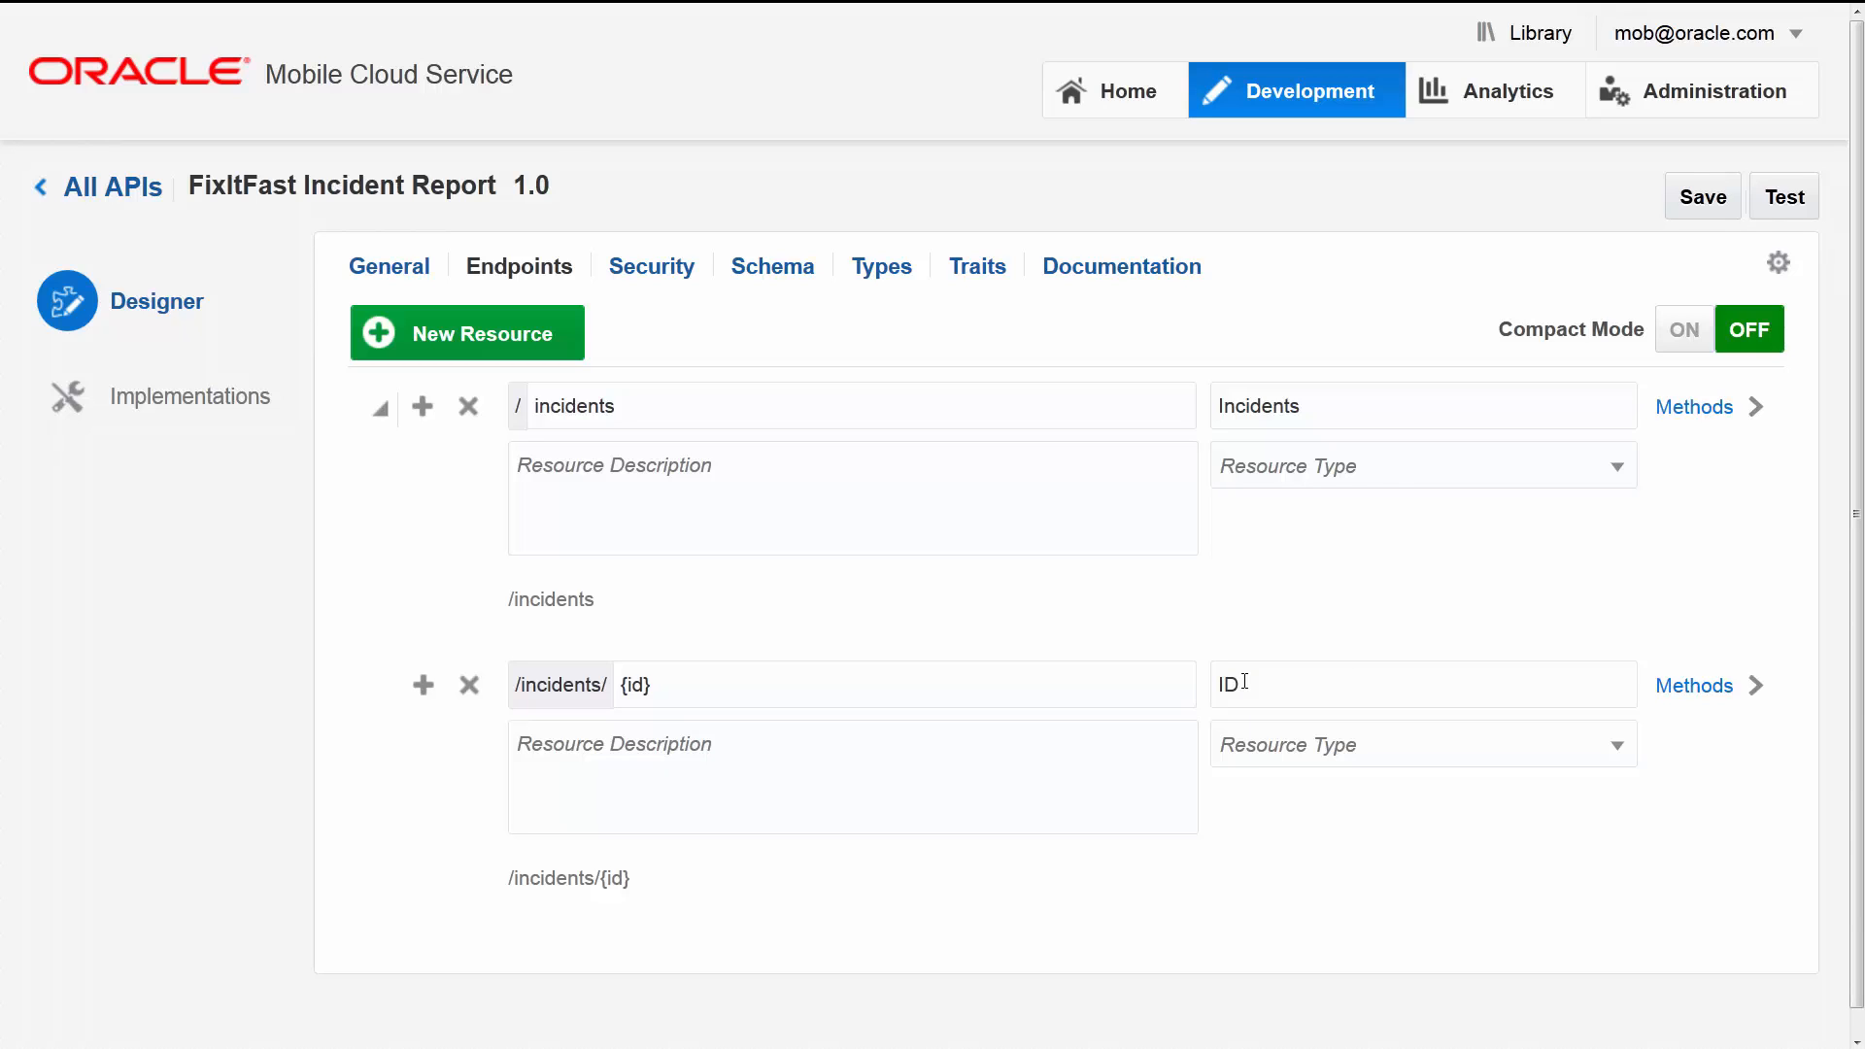
Add a GET method to the nested /incidents/{id} resource.
left_click(1710, 701)
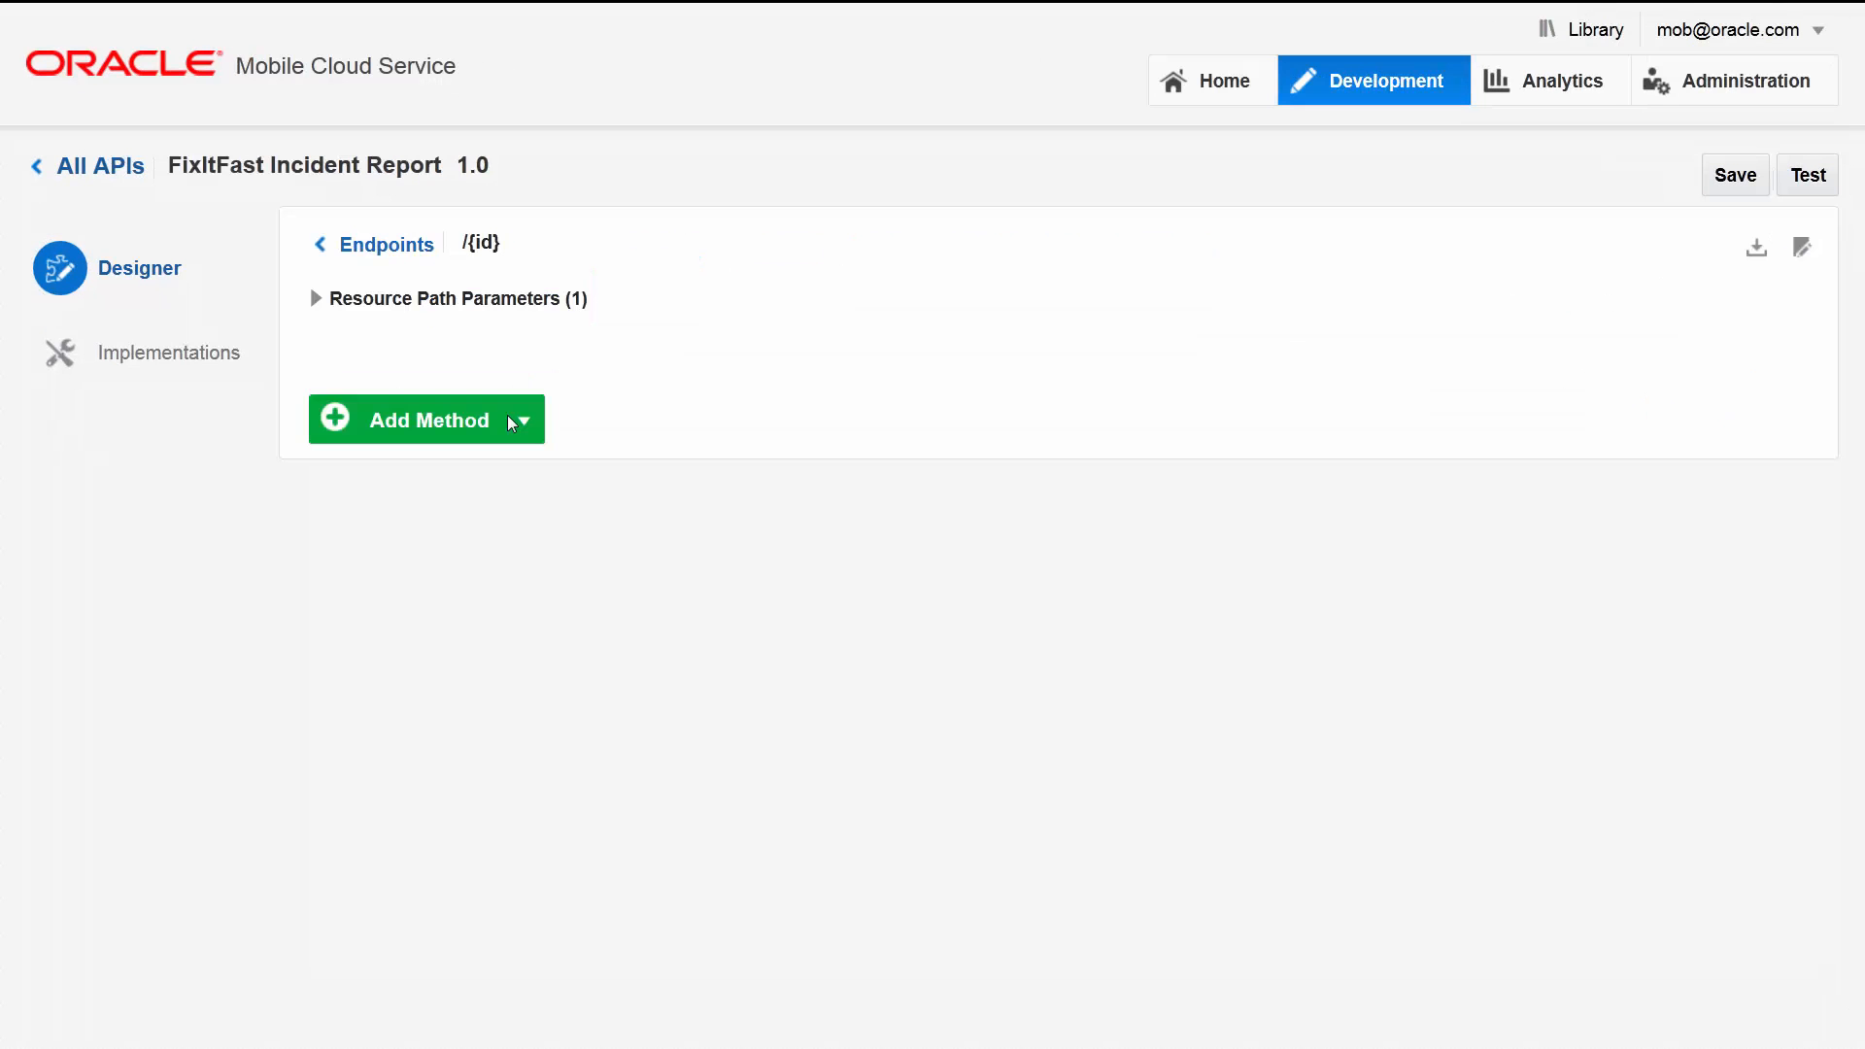
left_click(517, 424)
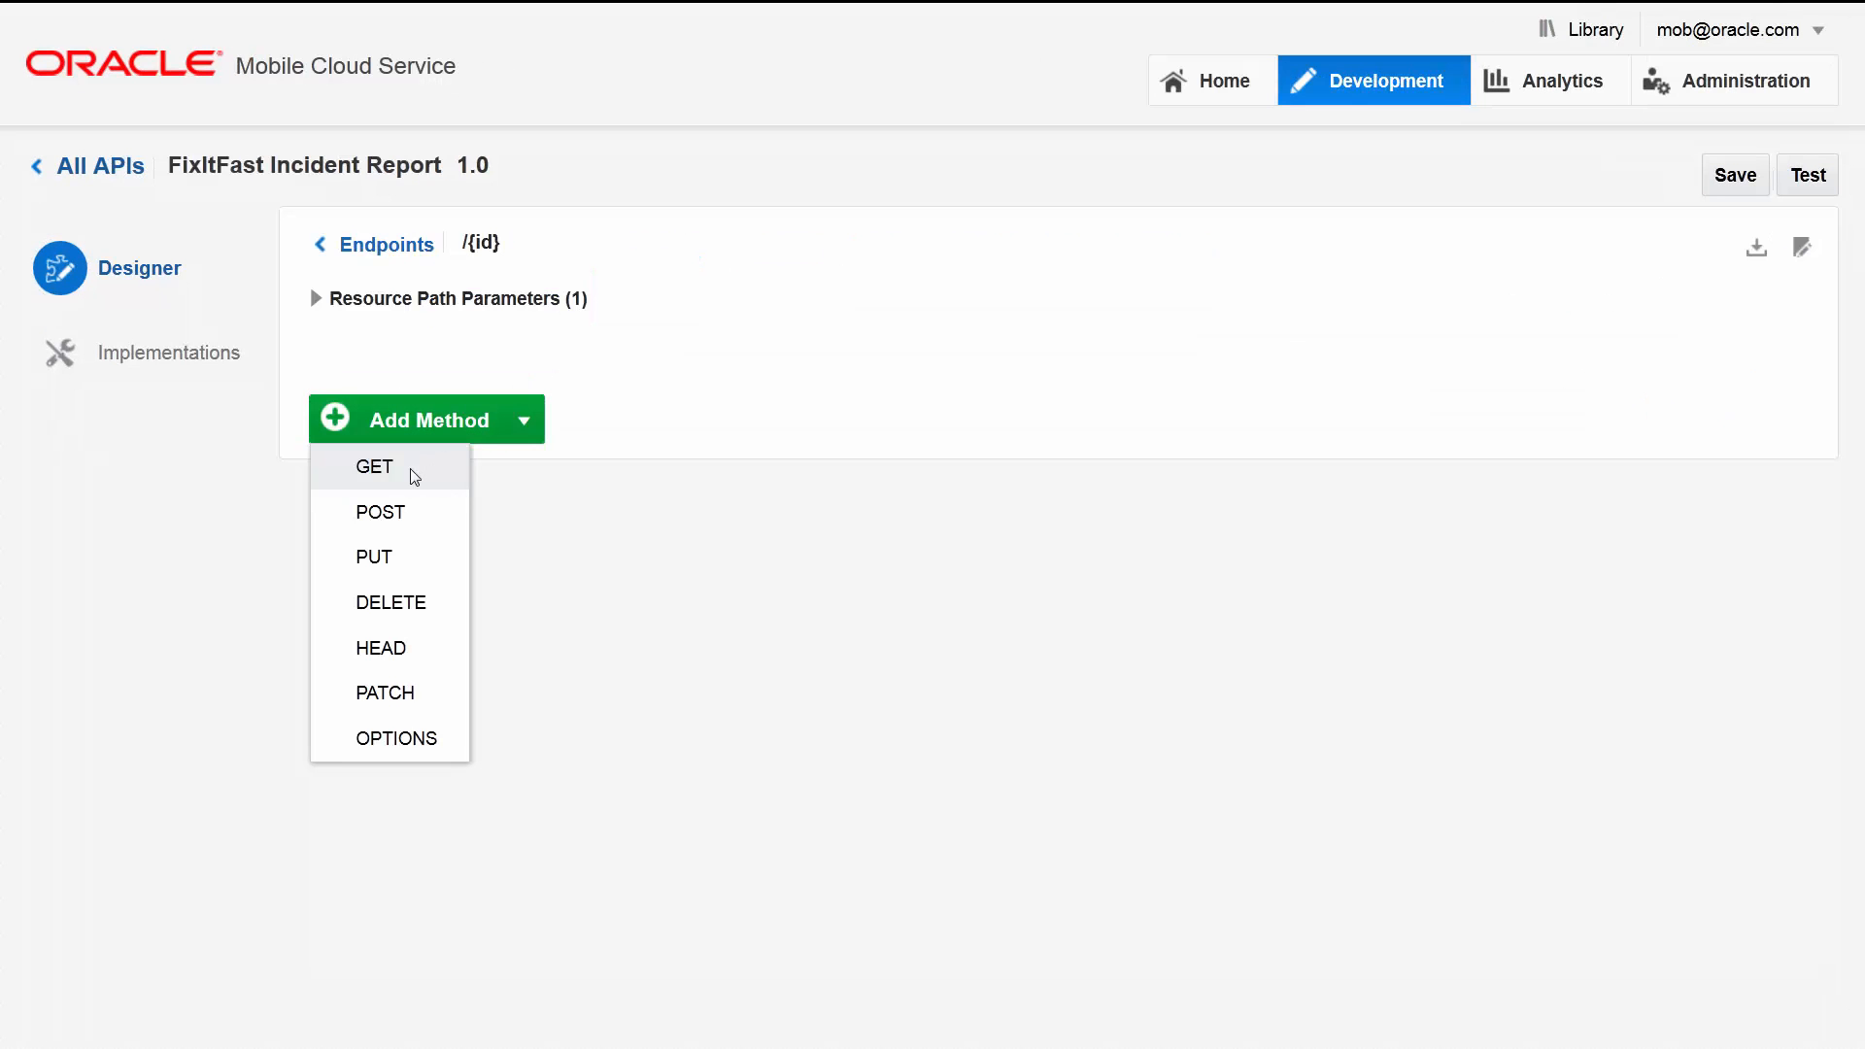
left_click(415, 477)
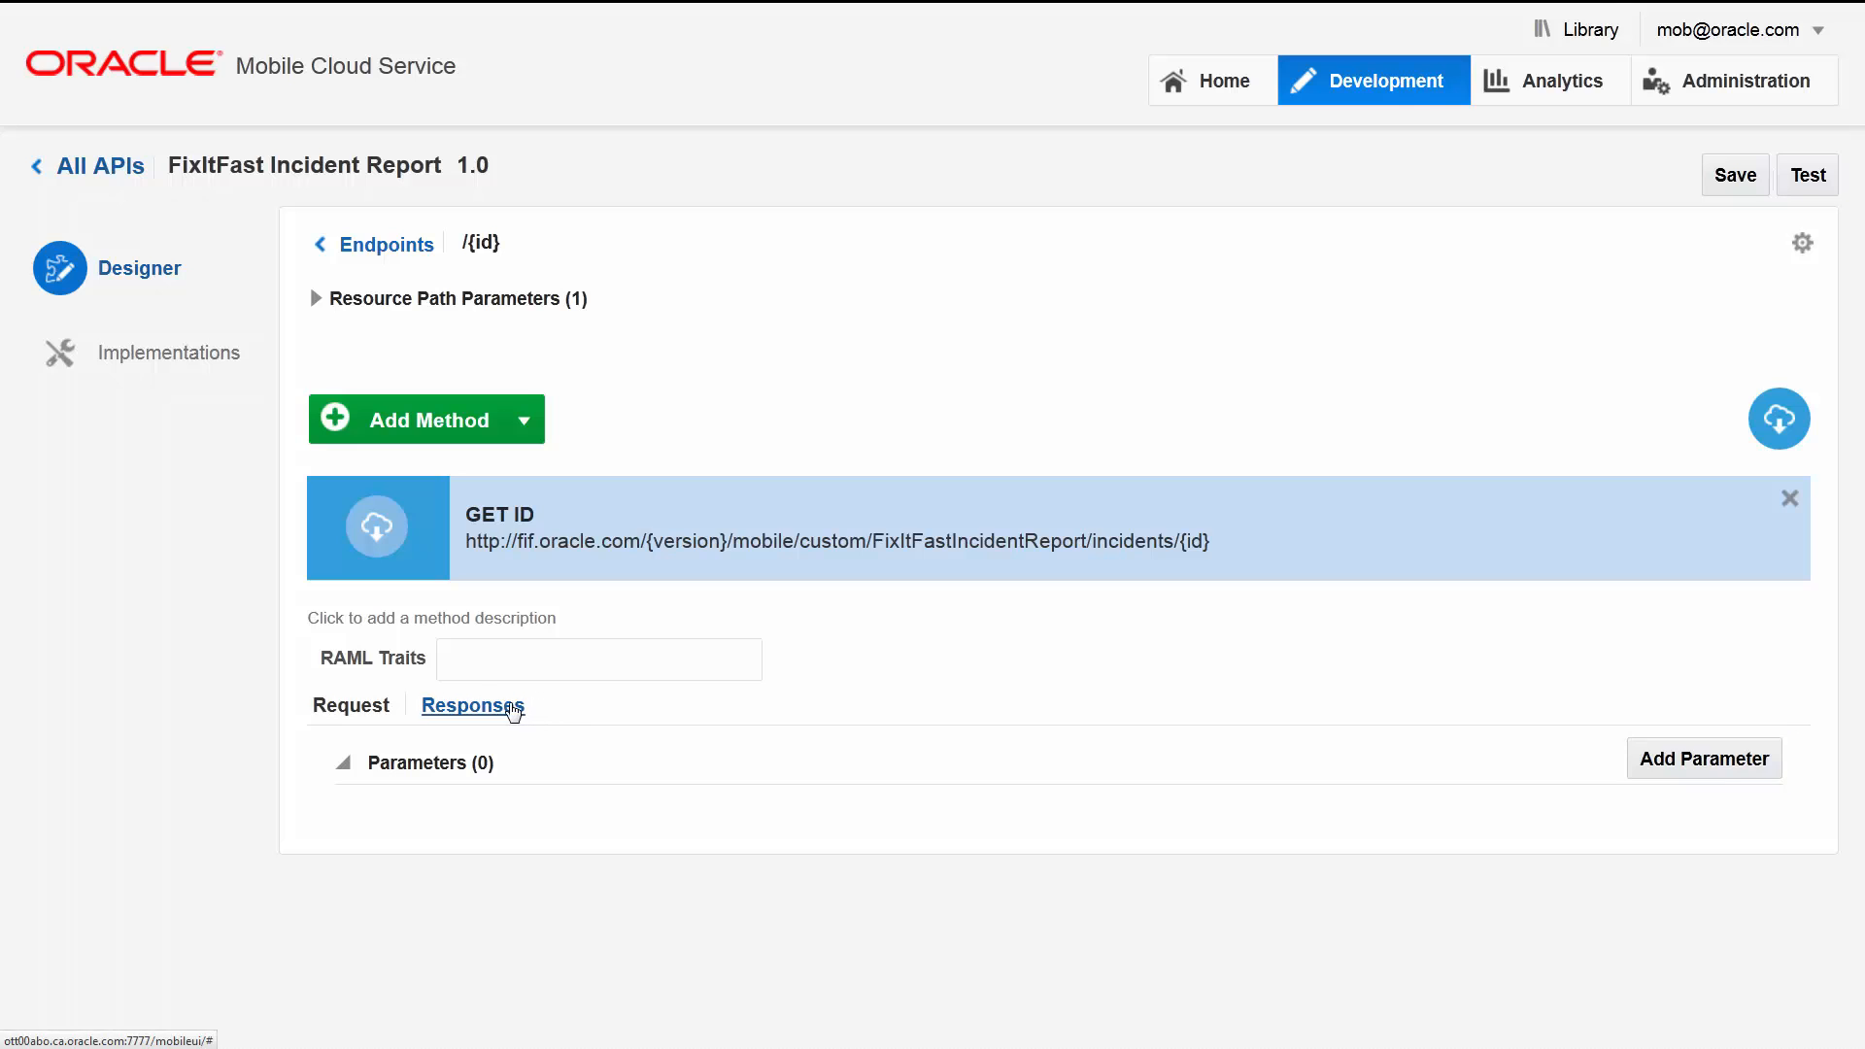
Add a 200 - OK response with an application/json body to the GET method of /incidents/{id}.
left_click(524, 709)
left_click(1695, 701)
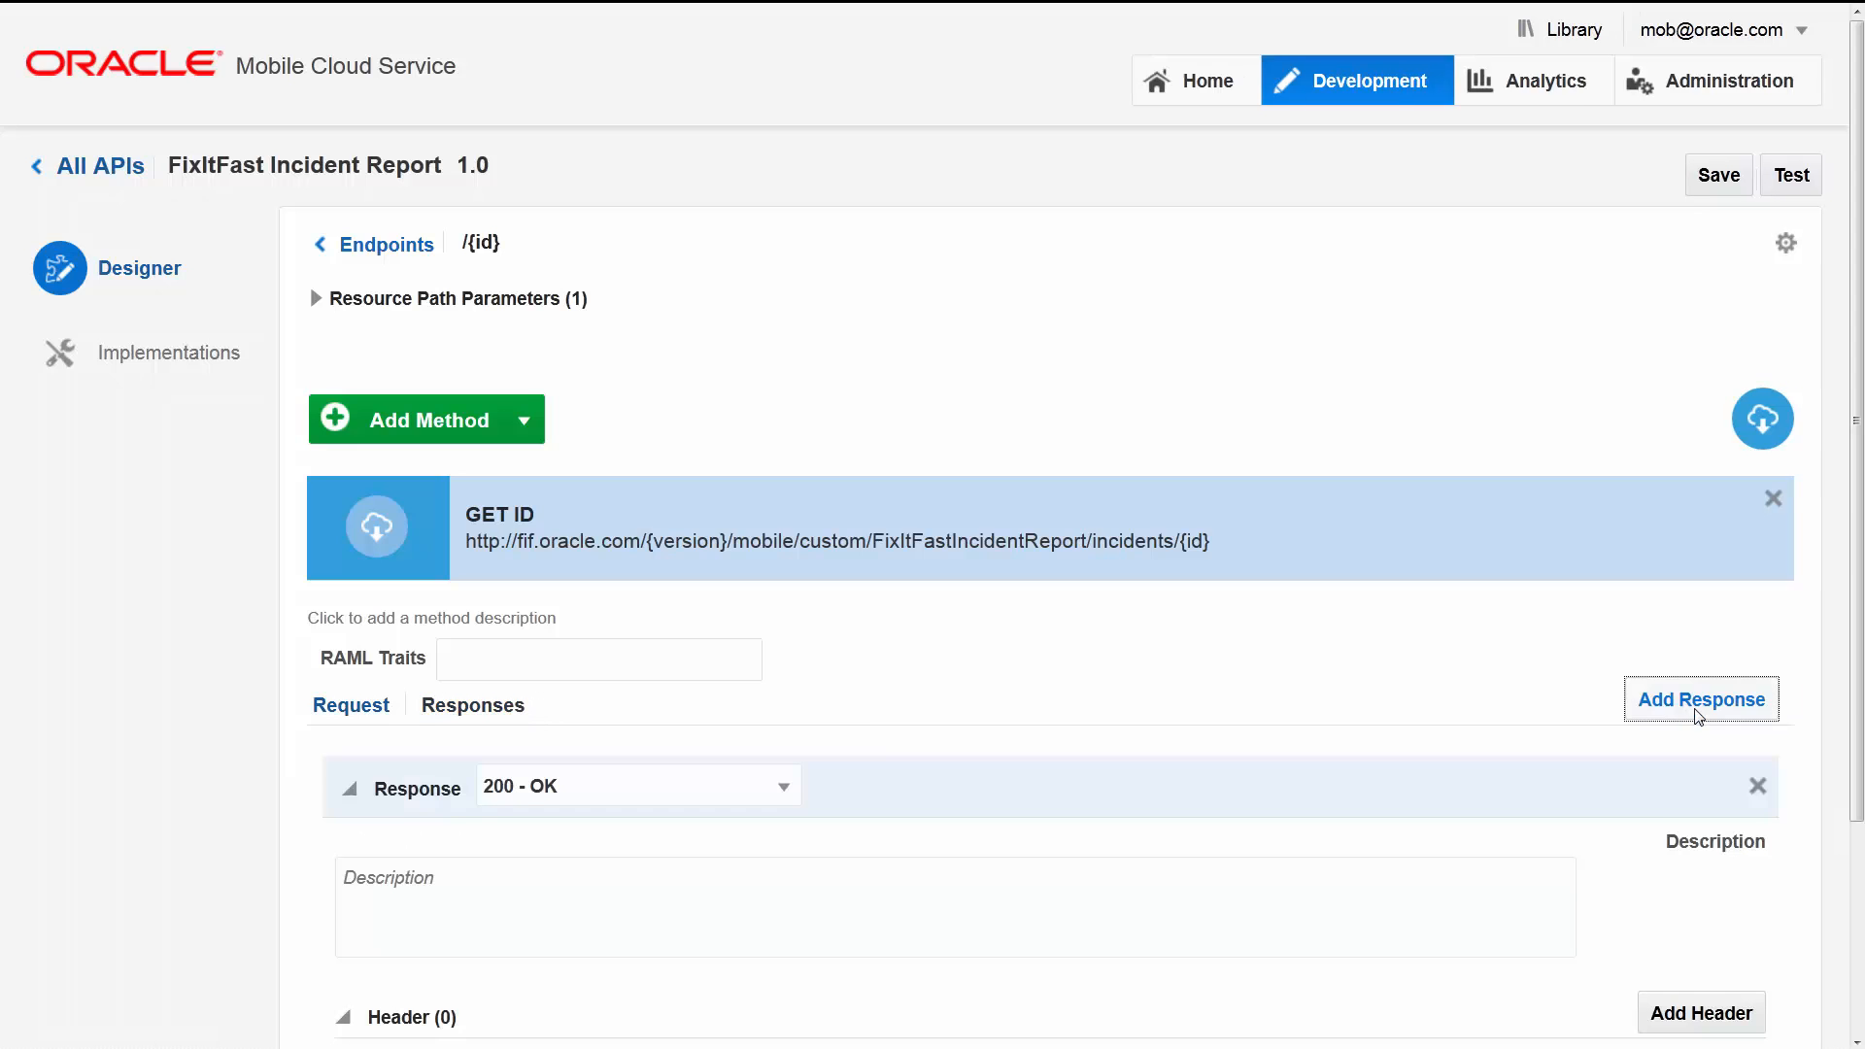
scroll(1824, 995, "down", 3)
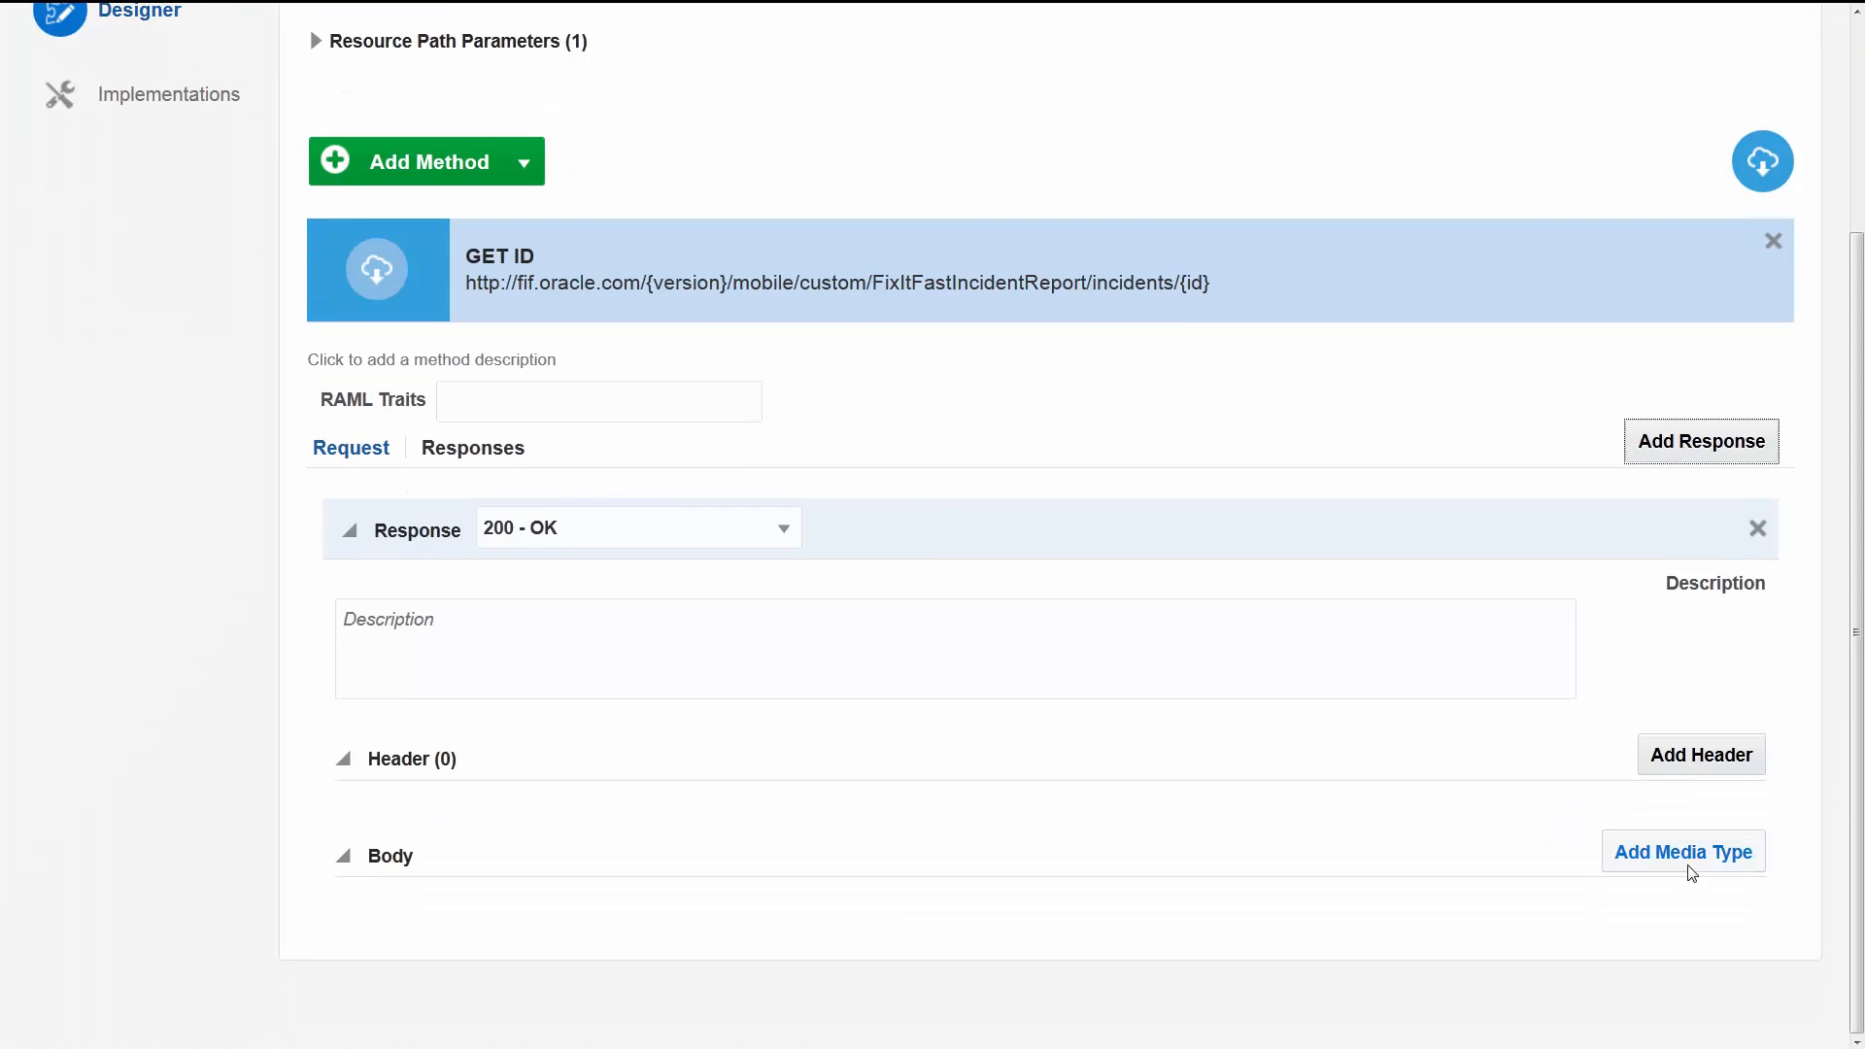
left_click(1693, 872)
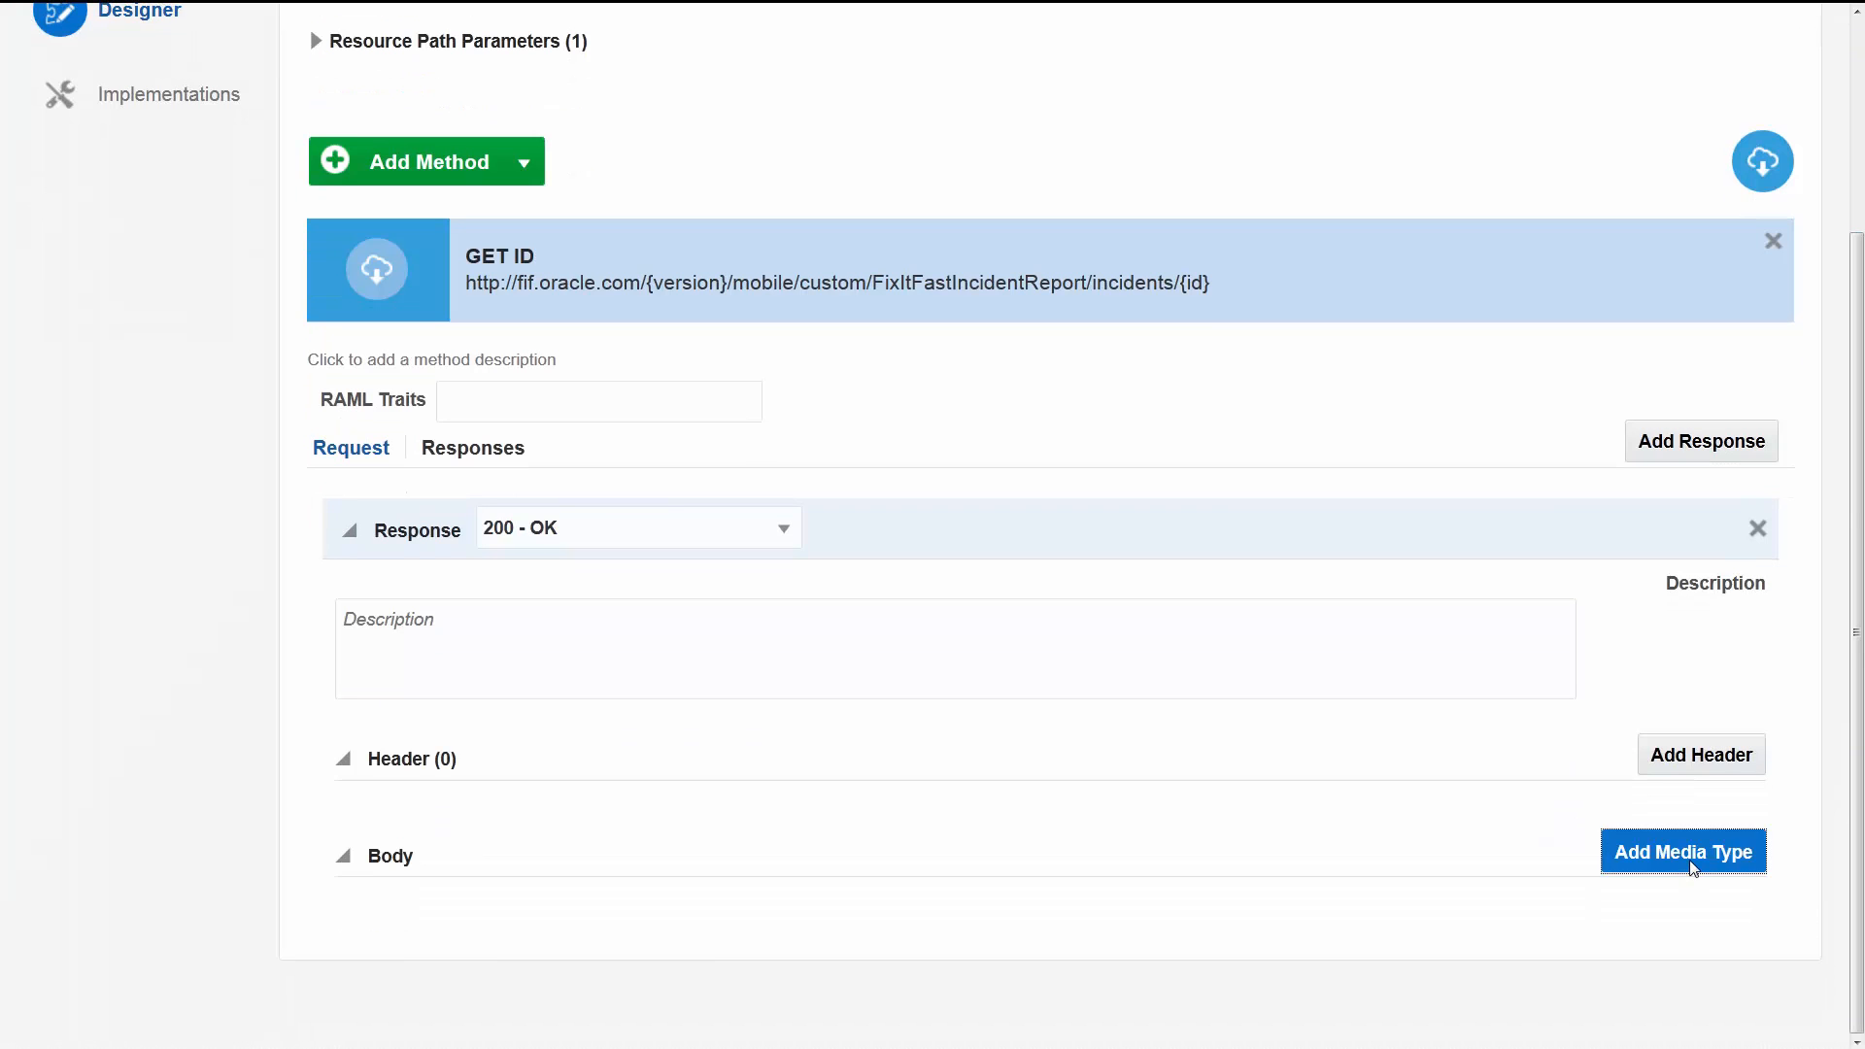
scroll(1856, 979, "down", 2)
left_click_drag(1860, 982, 1860, 1035)
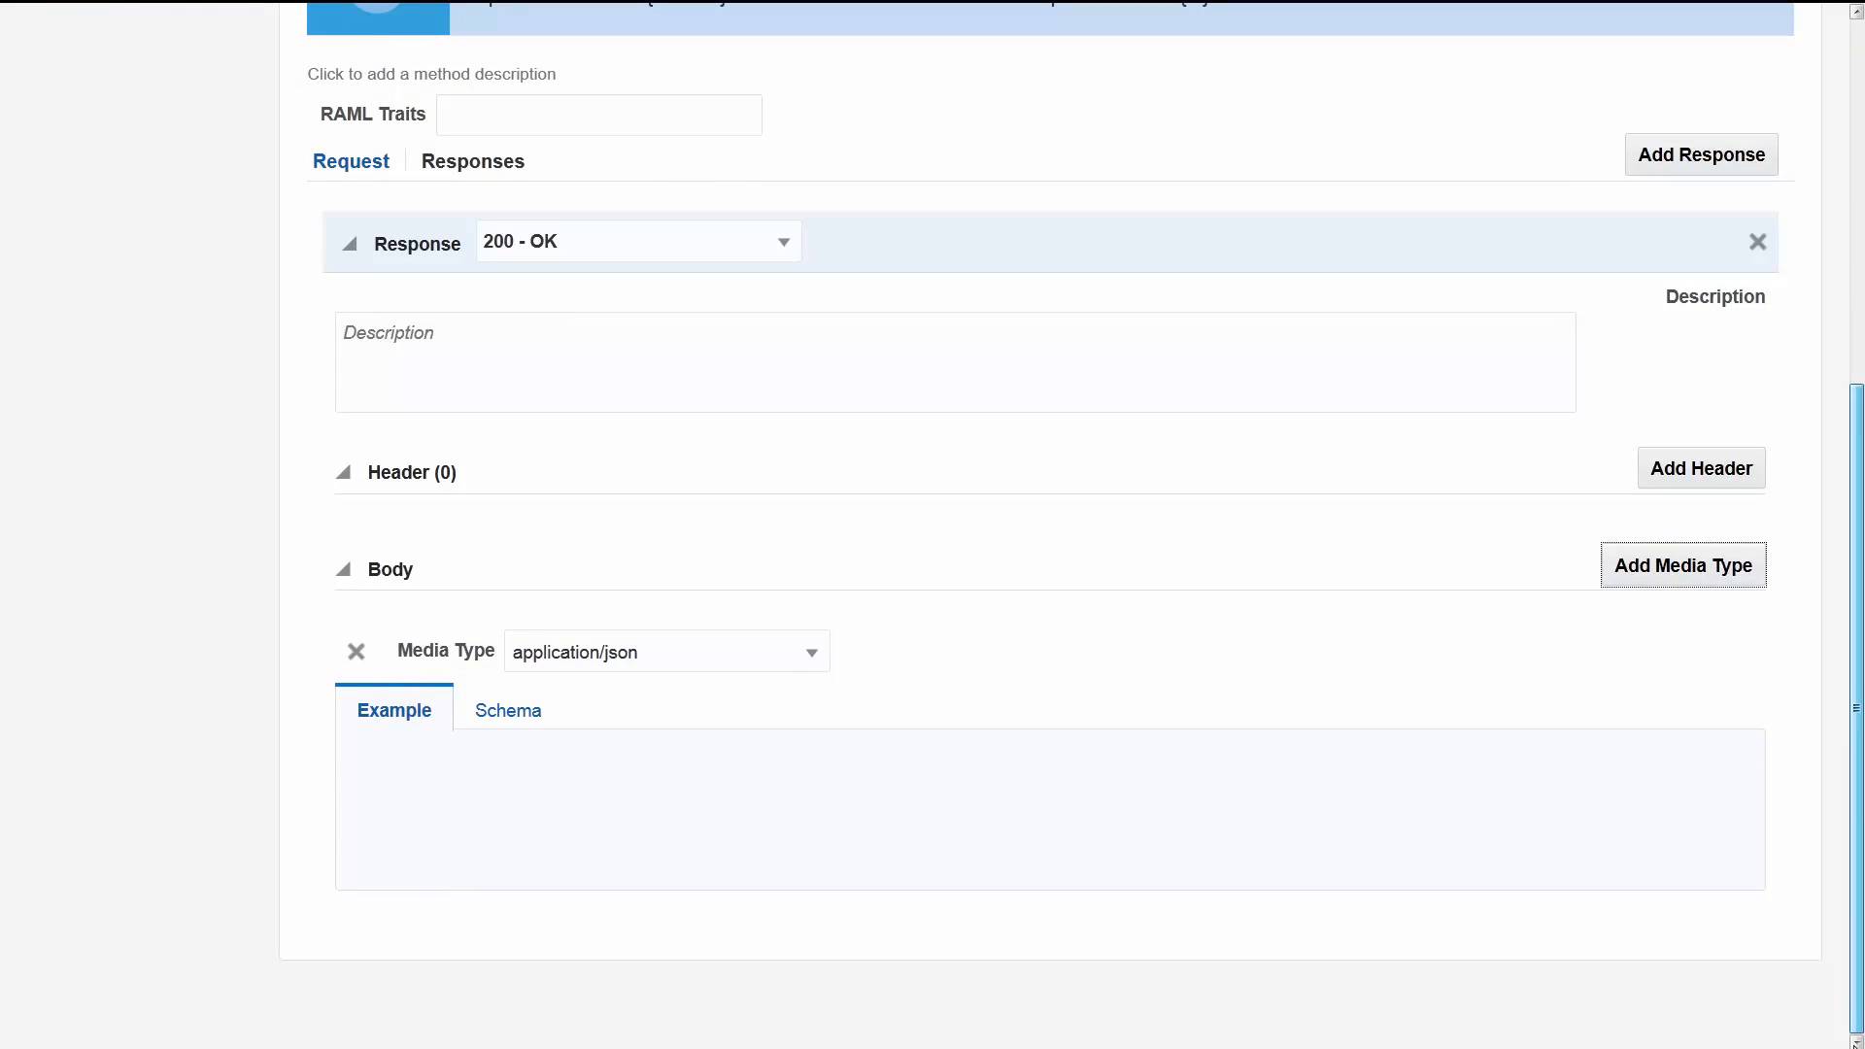
Paste the sample JSON for the "Leaking Water Heater" incident as the response body example and save the API.
left_click(480, 756)
key("ctrl+v")
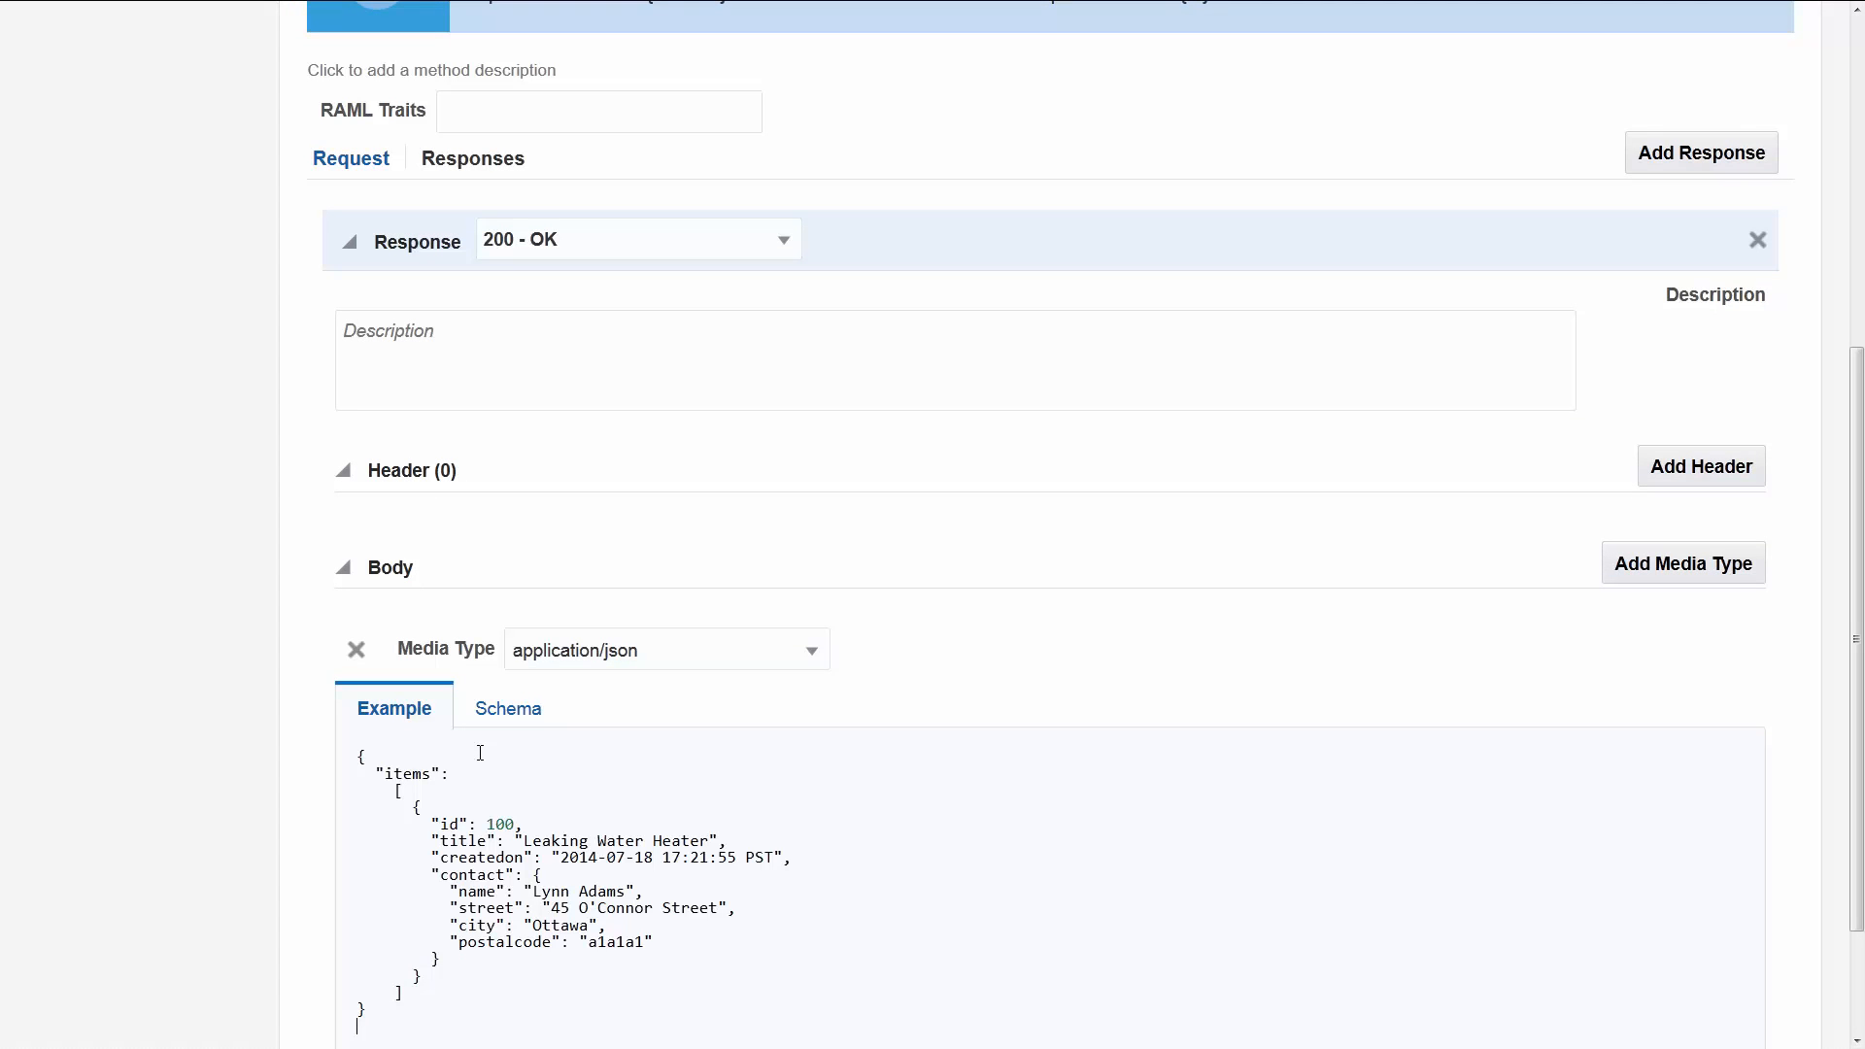
scroll(480, 753, "up", 5)
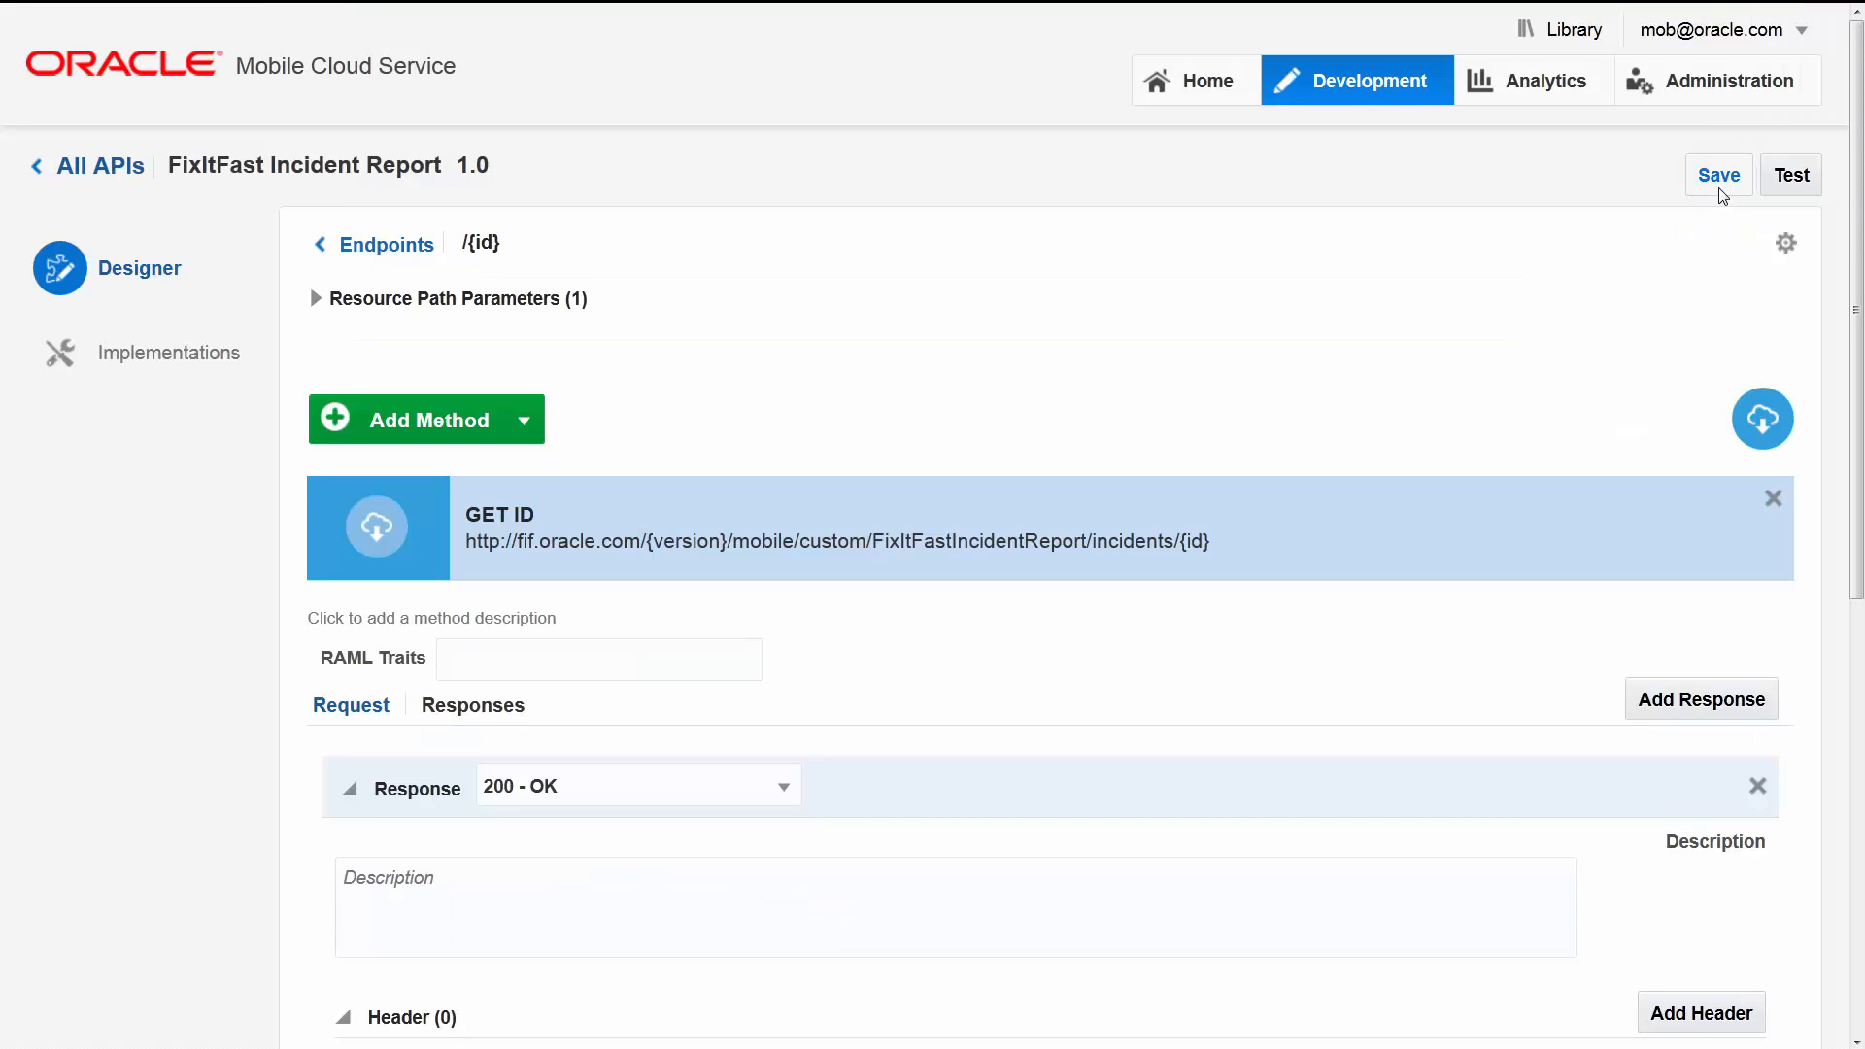
left_click(1720, 191)
Turn on anonymous user access in the API's security settings.
left_click(388, 251)
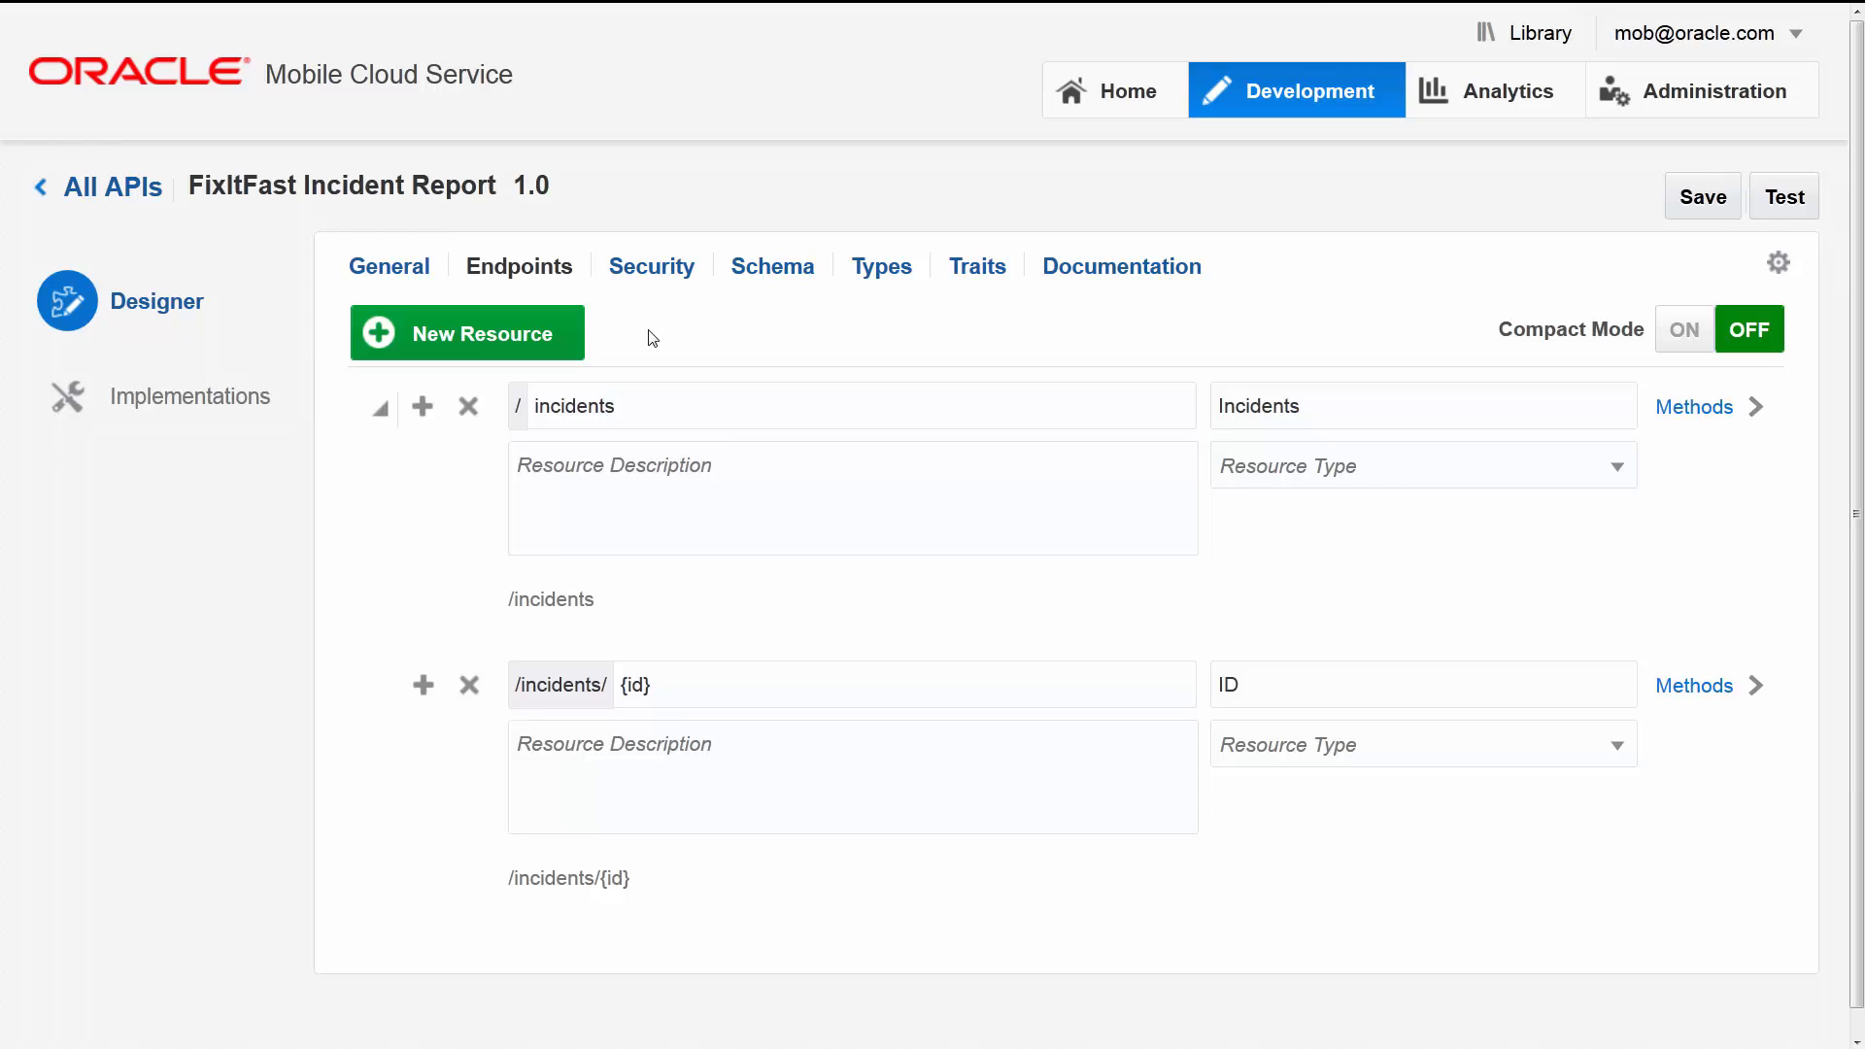
left_click(654, 278)
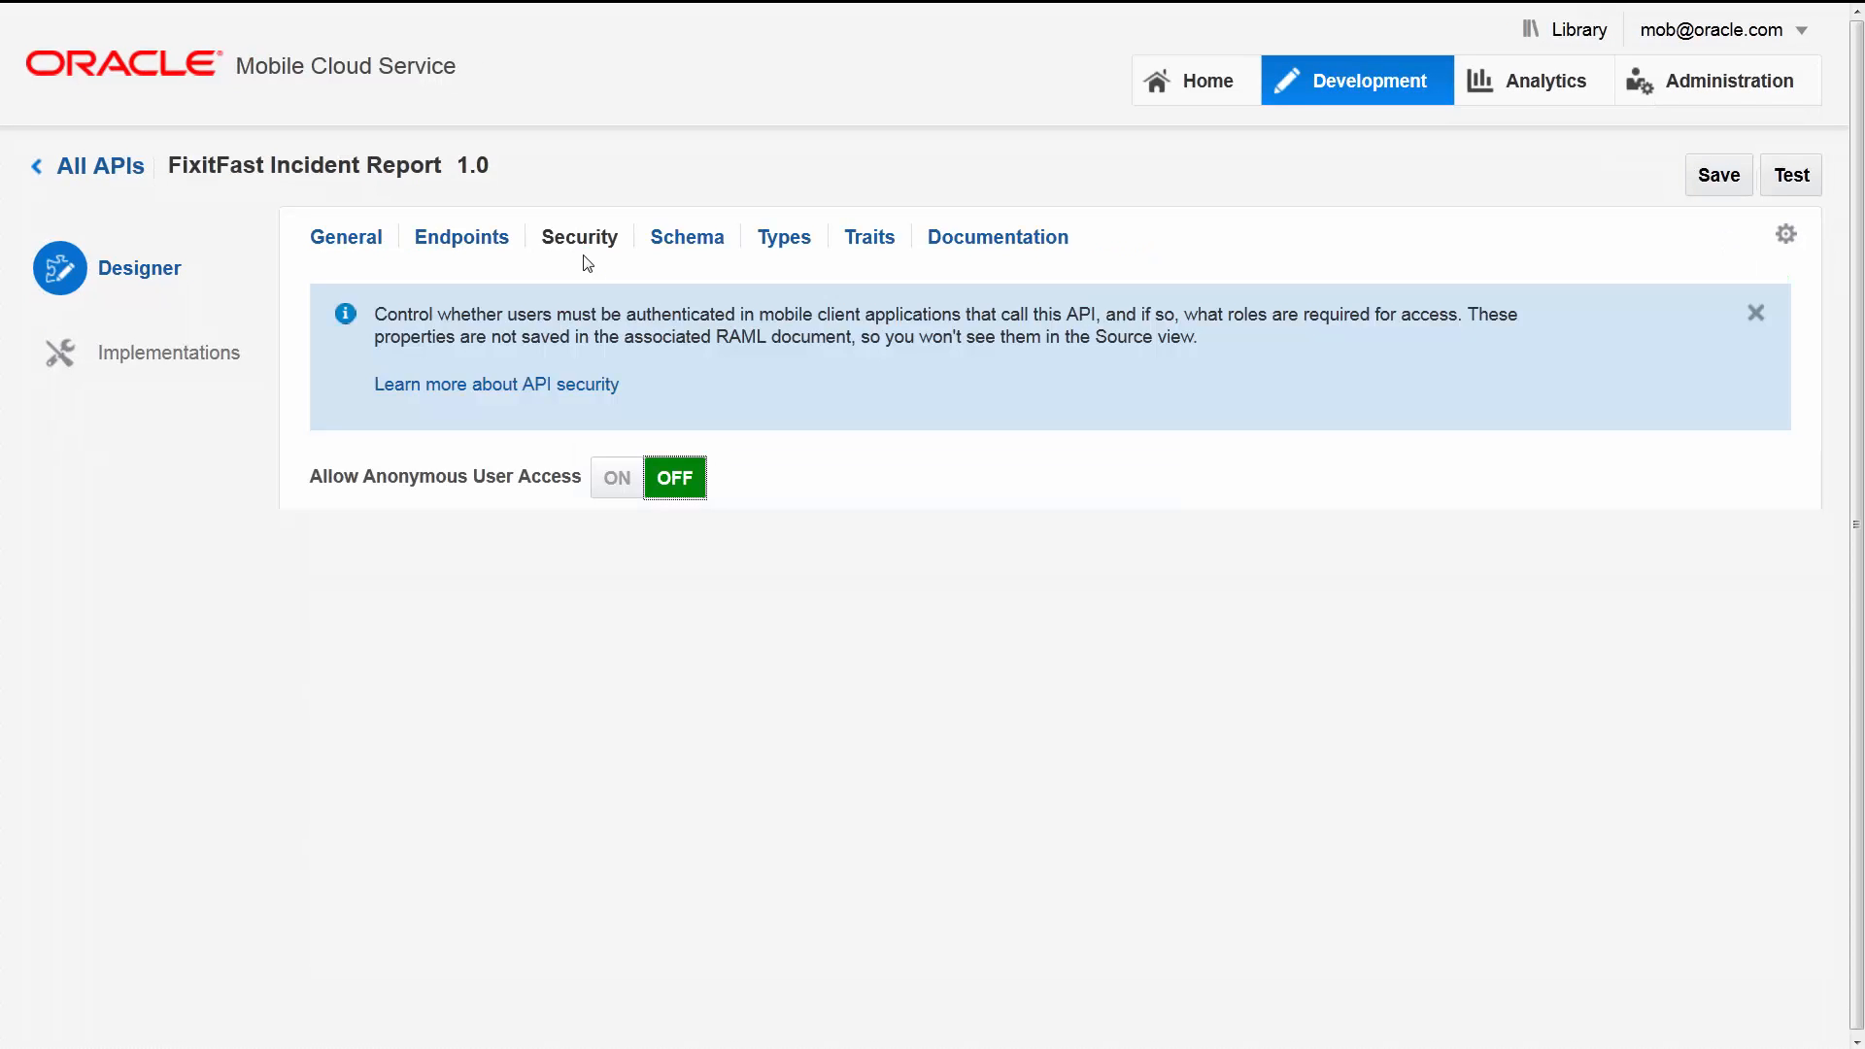
left_click(607, 472)
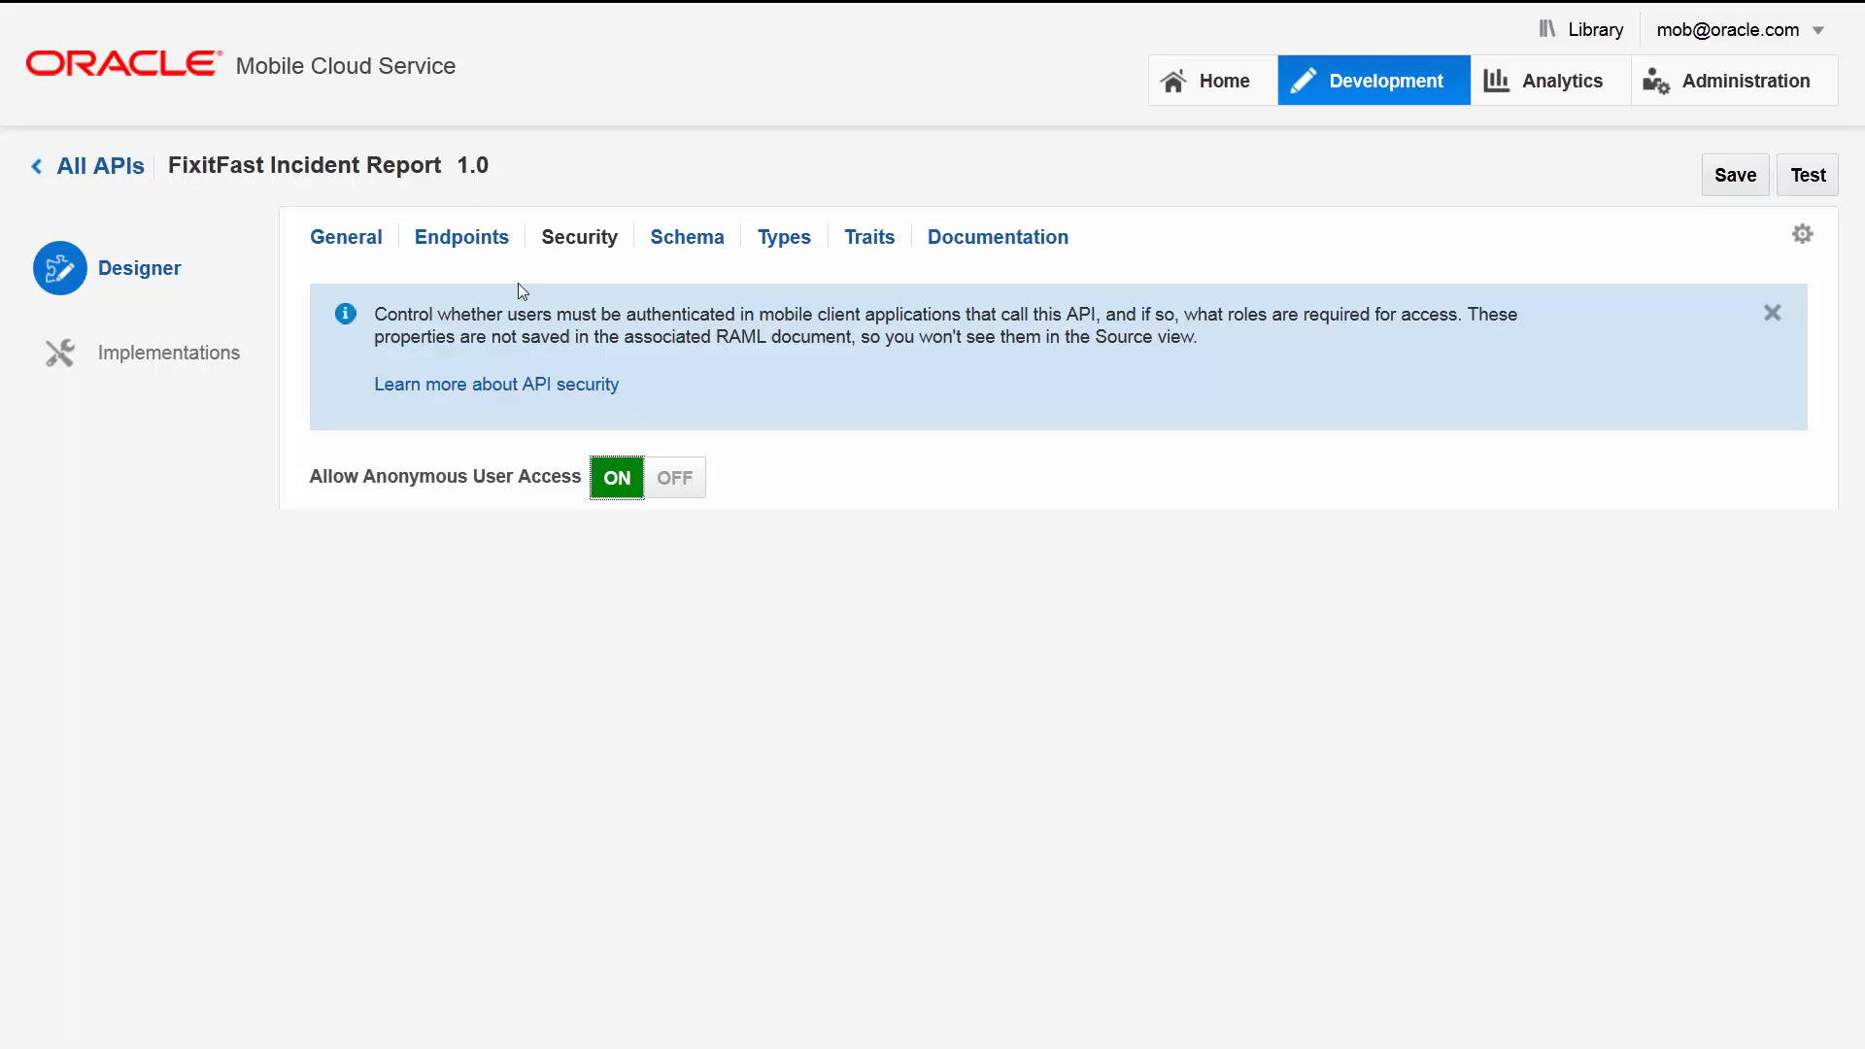
Test the GET /incidents endpoint with mobile backend FixItFast, version 1.0, and the account username and password.
left_click(496, 248)
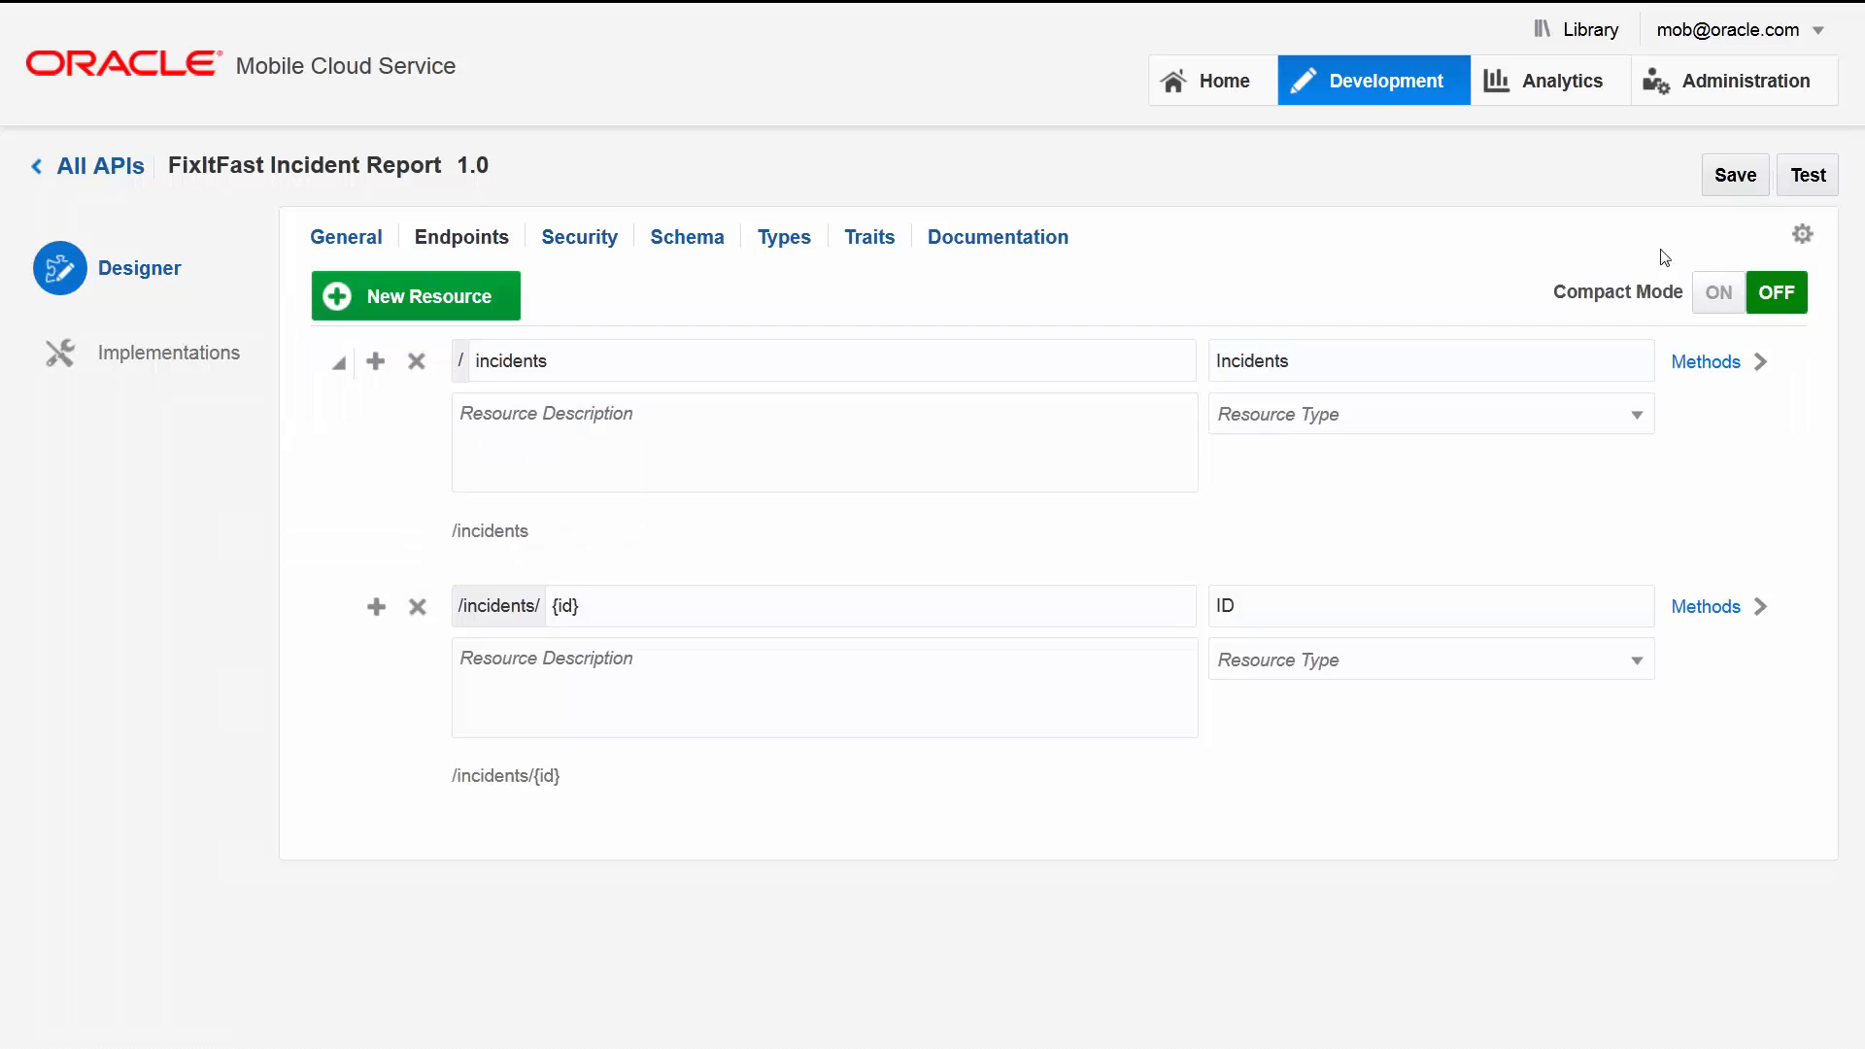
left_click(1793, 194)
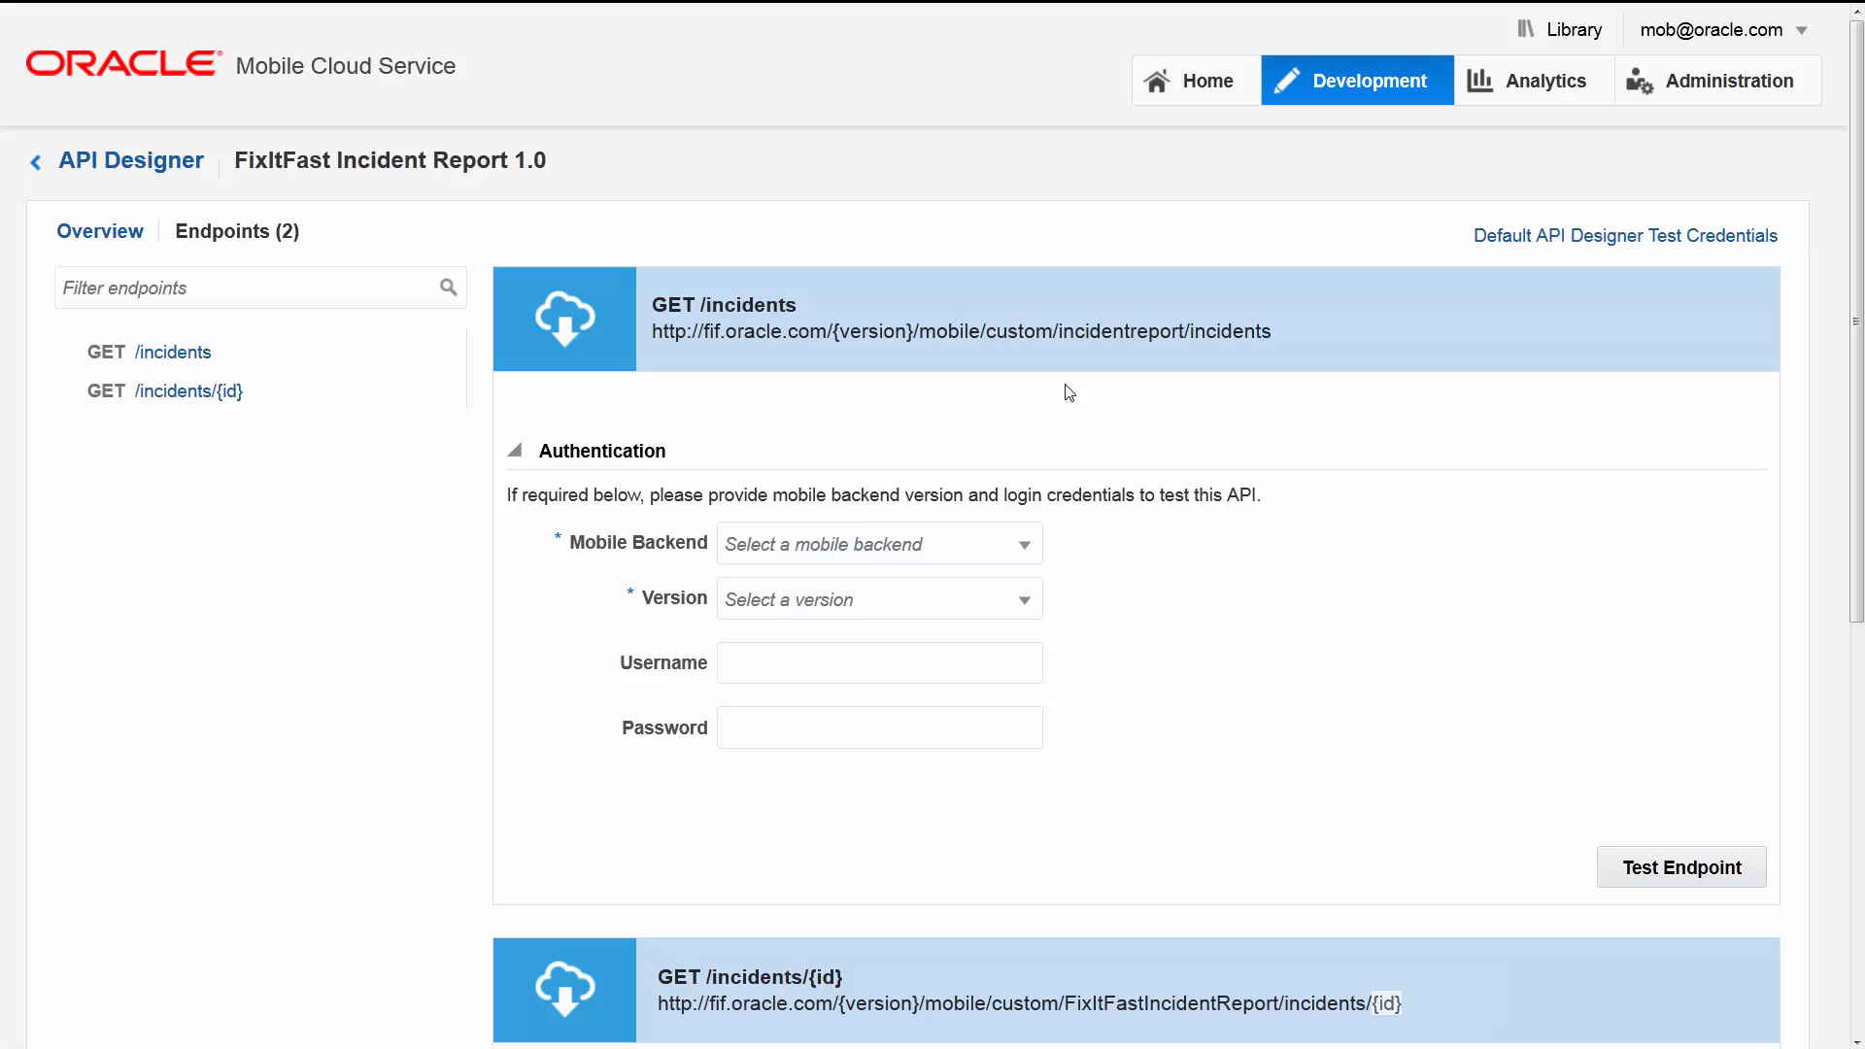
left_click(1025, 544)
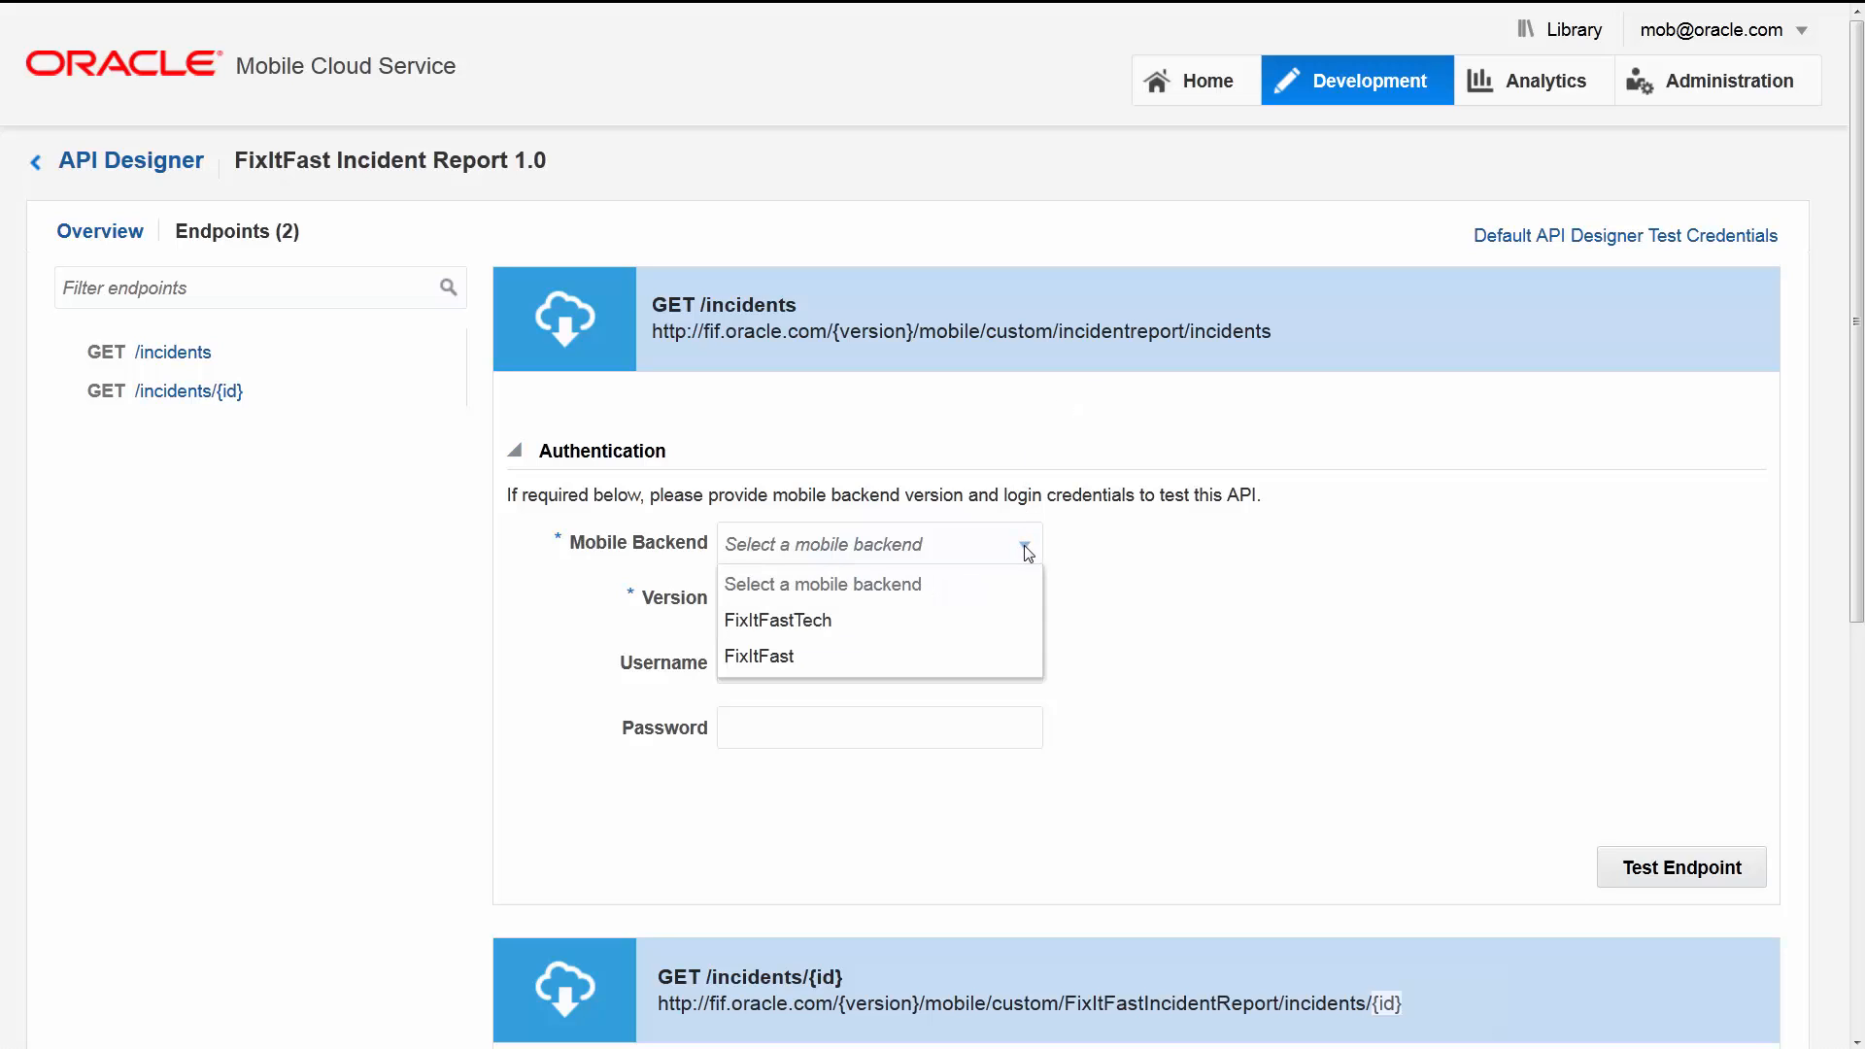
left_click(955, 661)
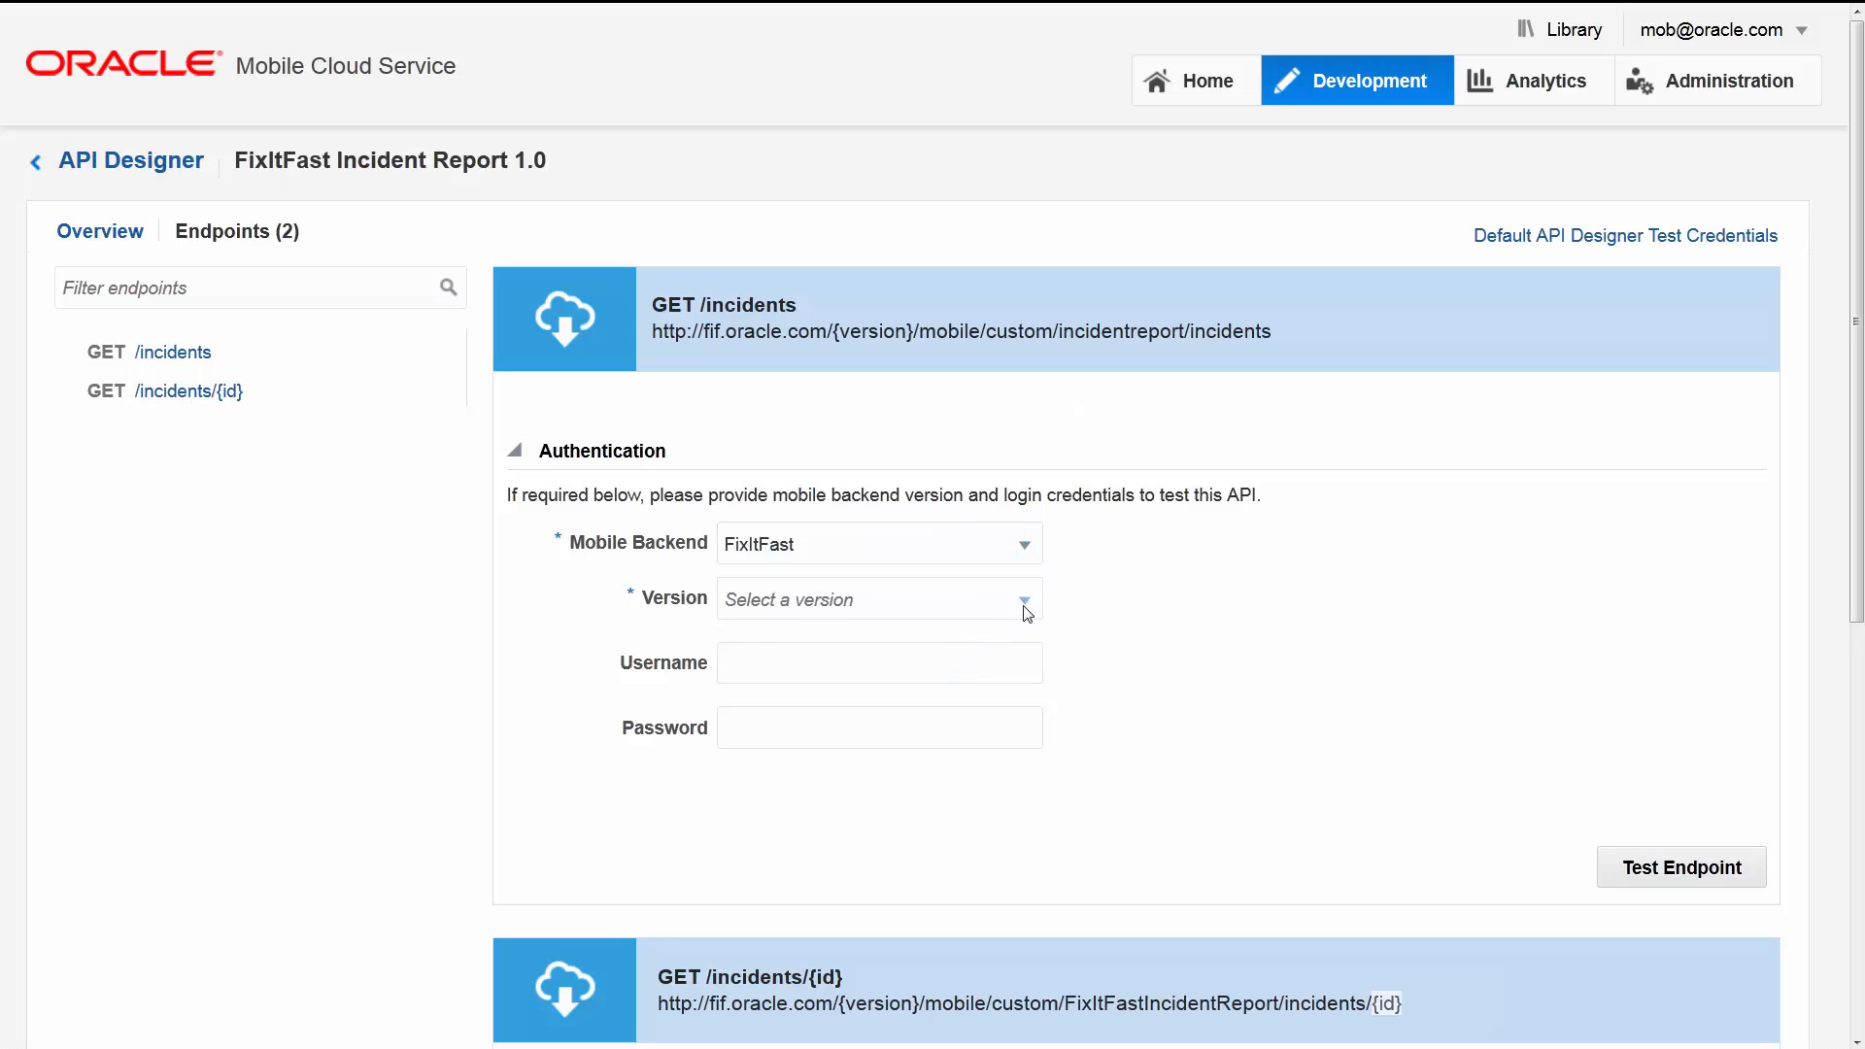
left_click(1025, 599)
left_click(965, 679)
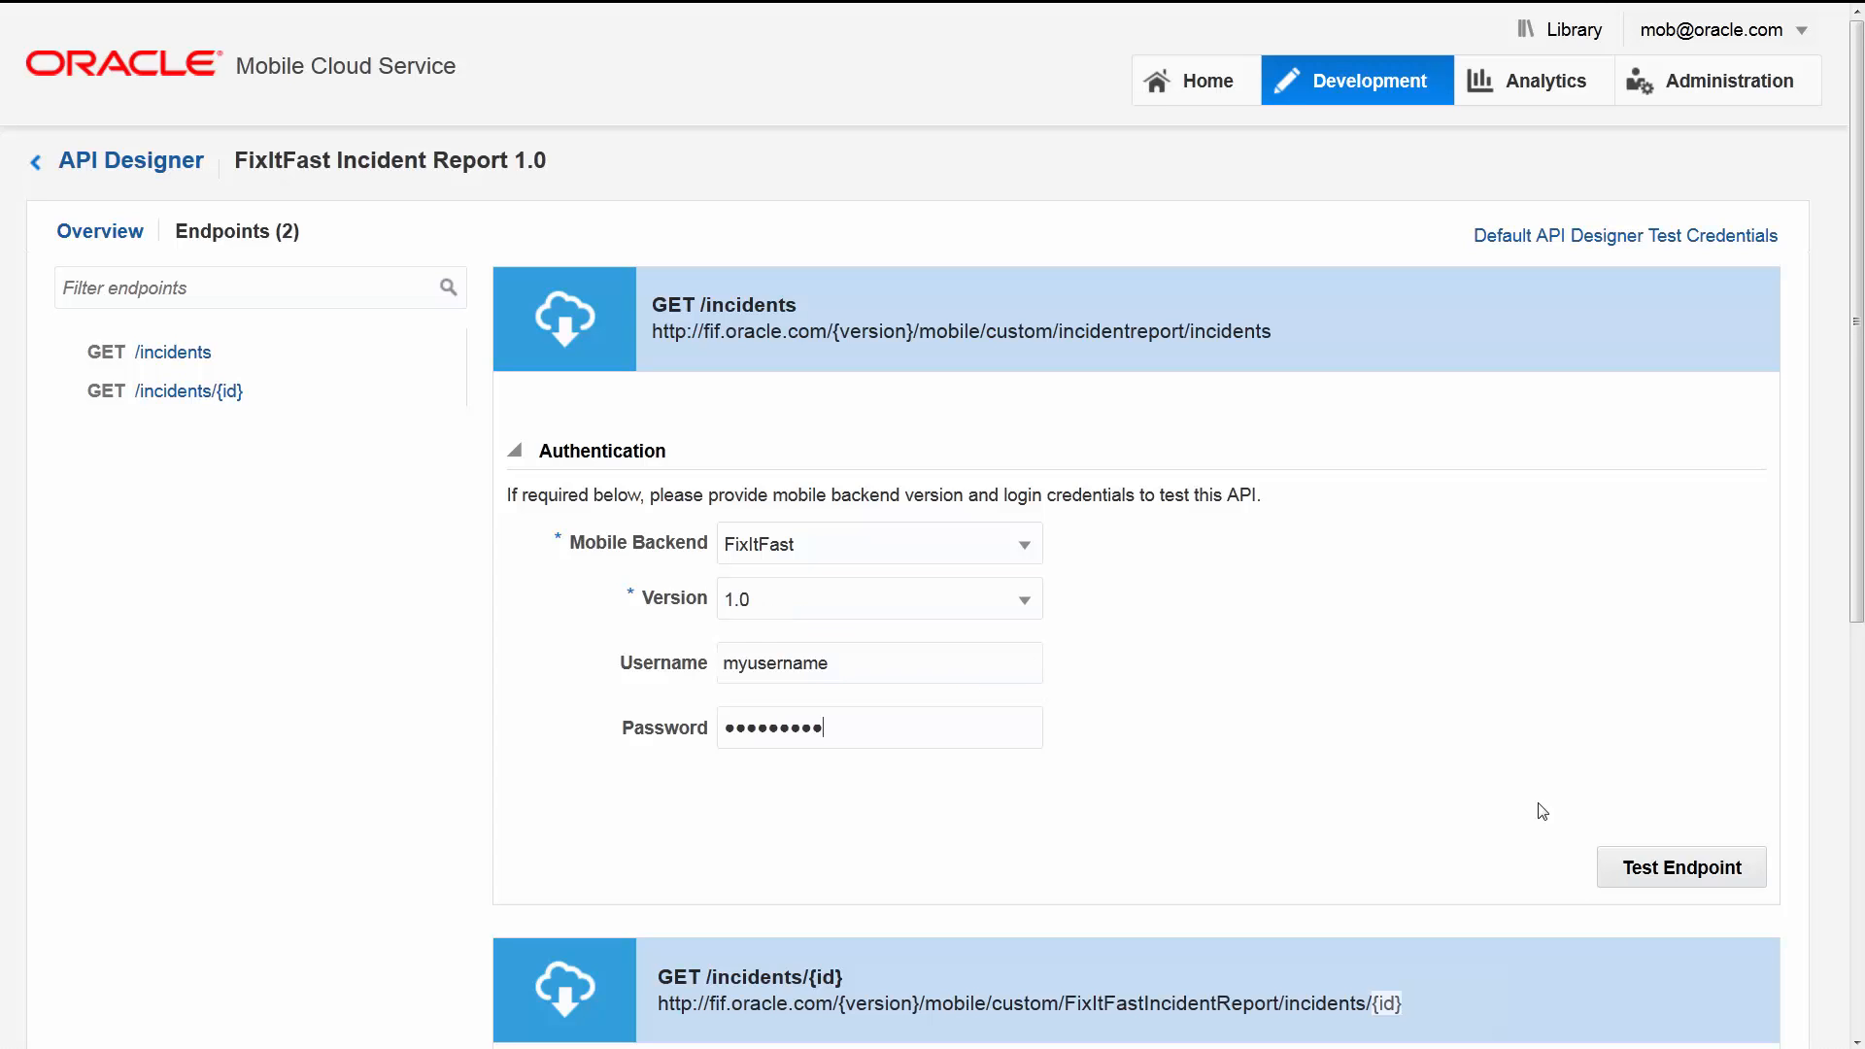
left_click(1617, 863)
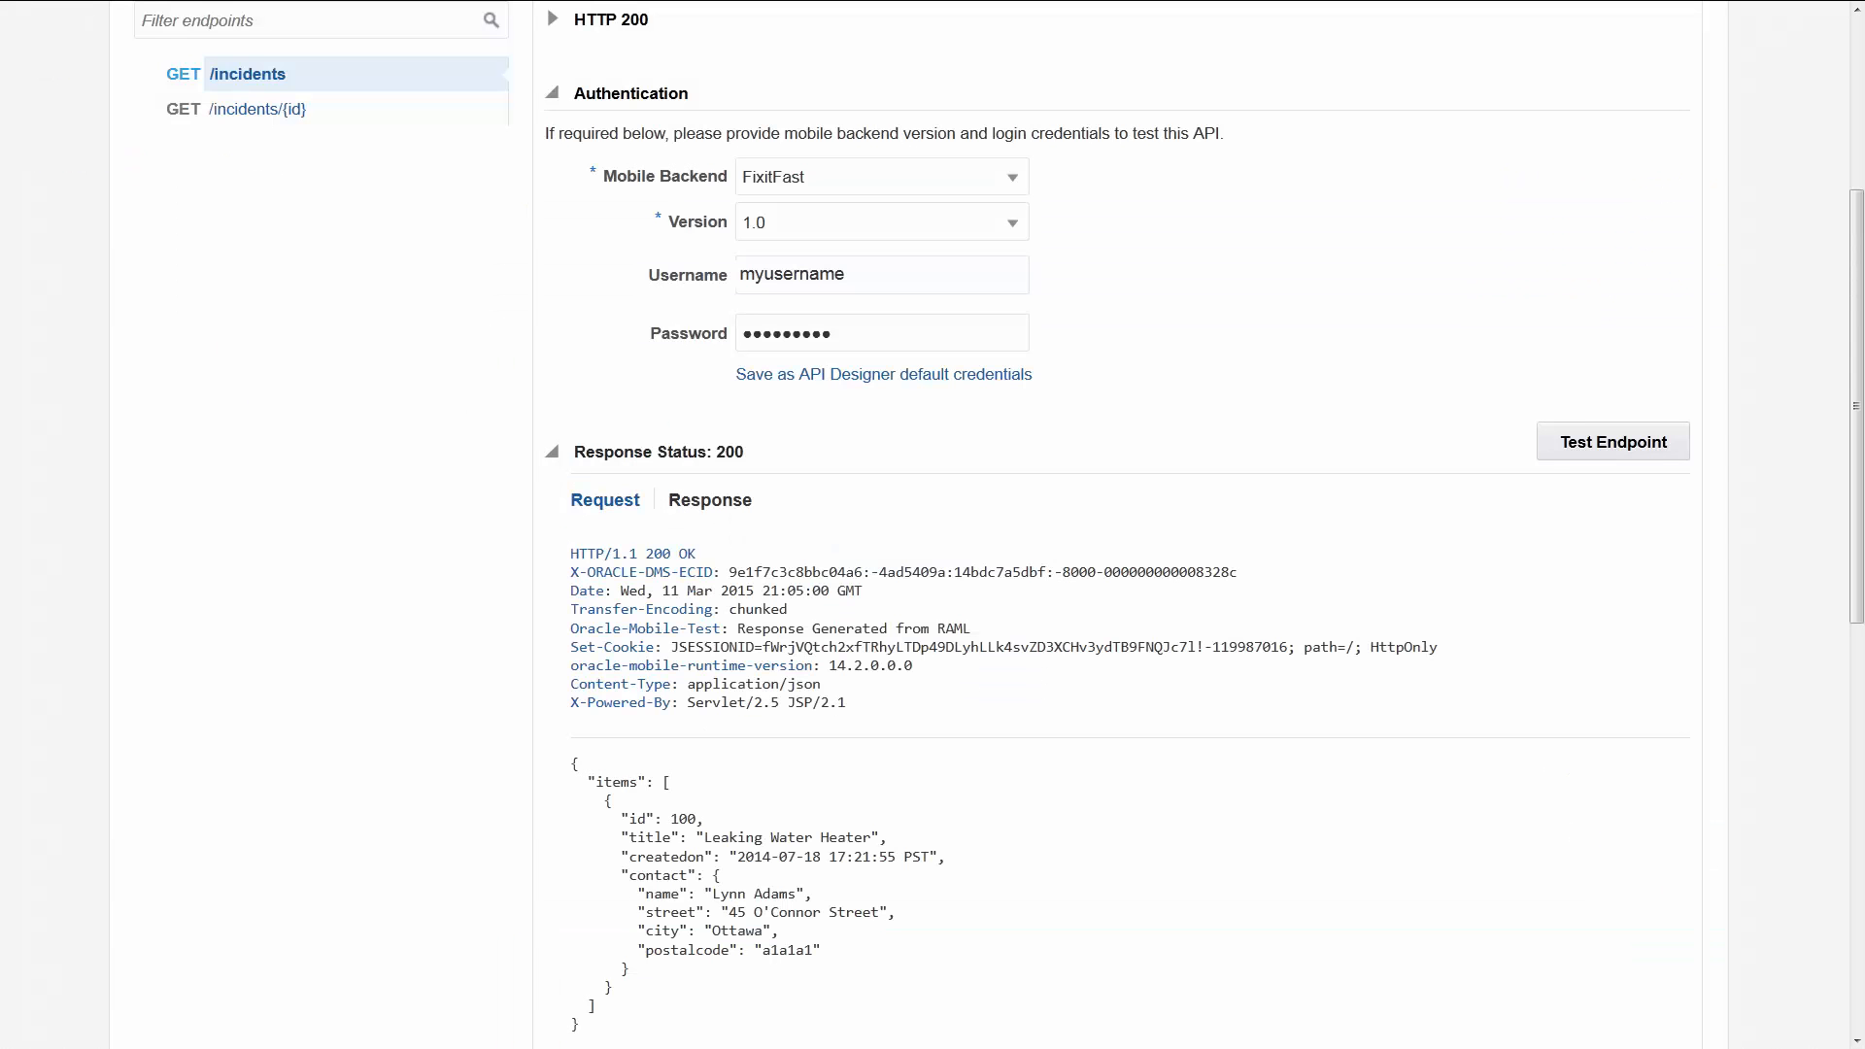